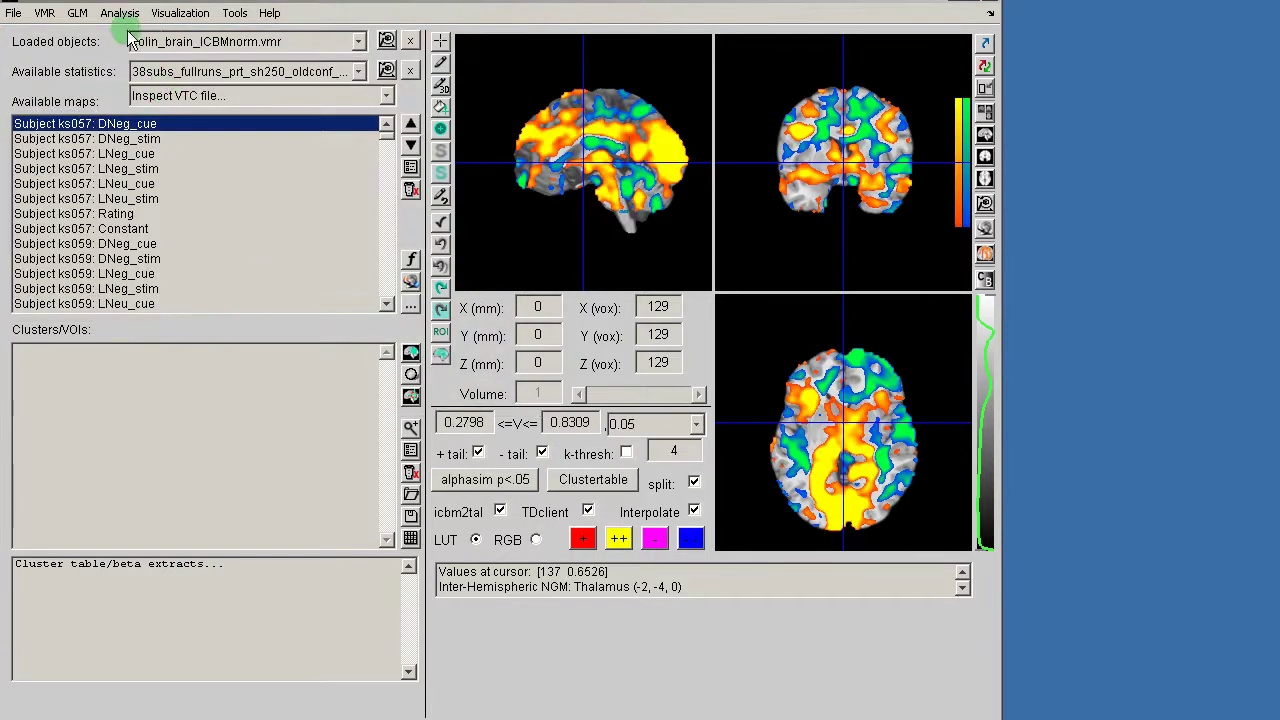
Open the contrast manager and shrink the main viewer window to its compact layout, placed beside the manager
click(119, 13)
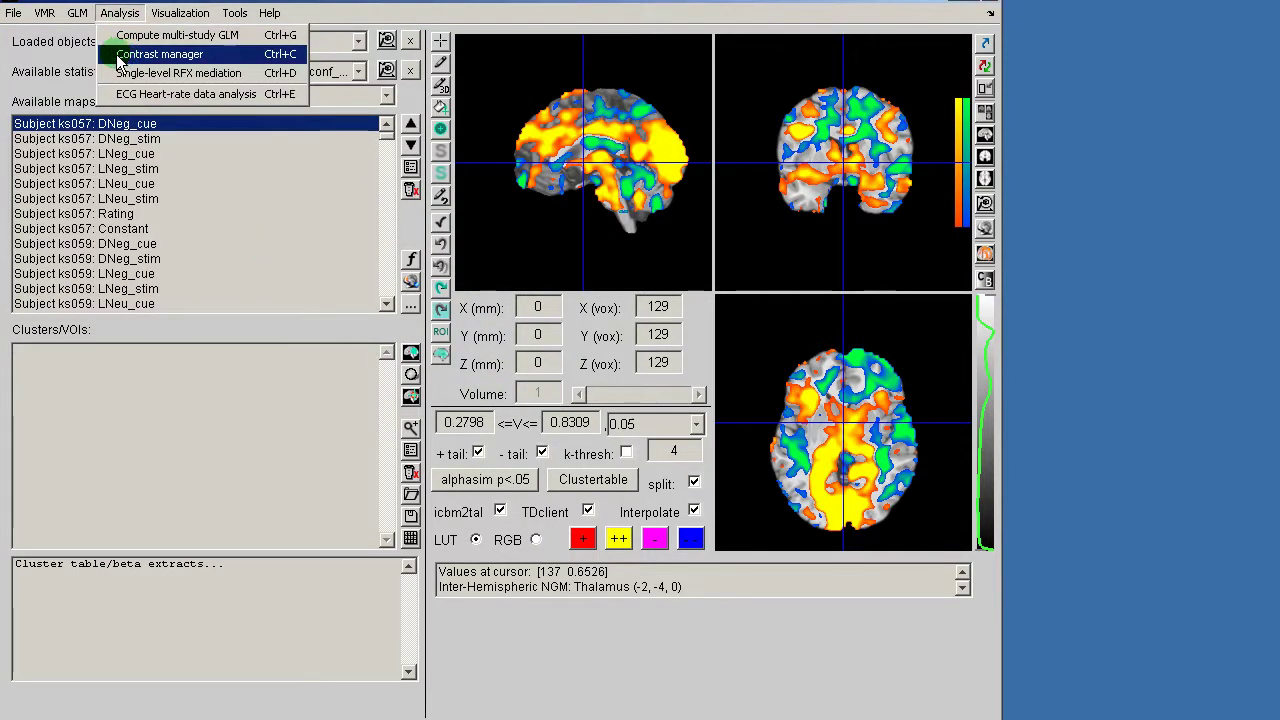
click(127, 57)
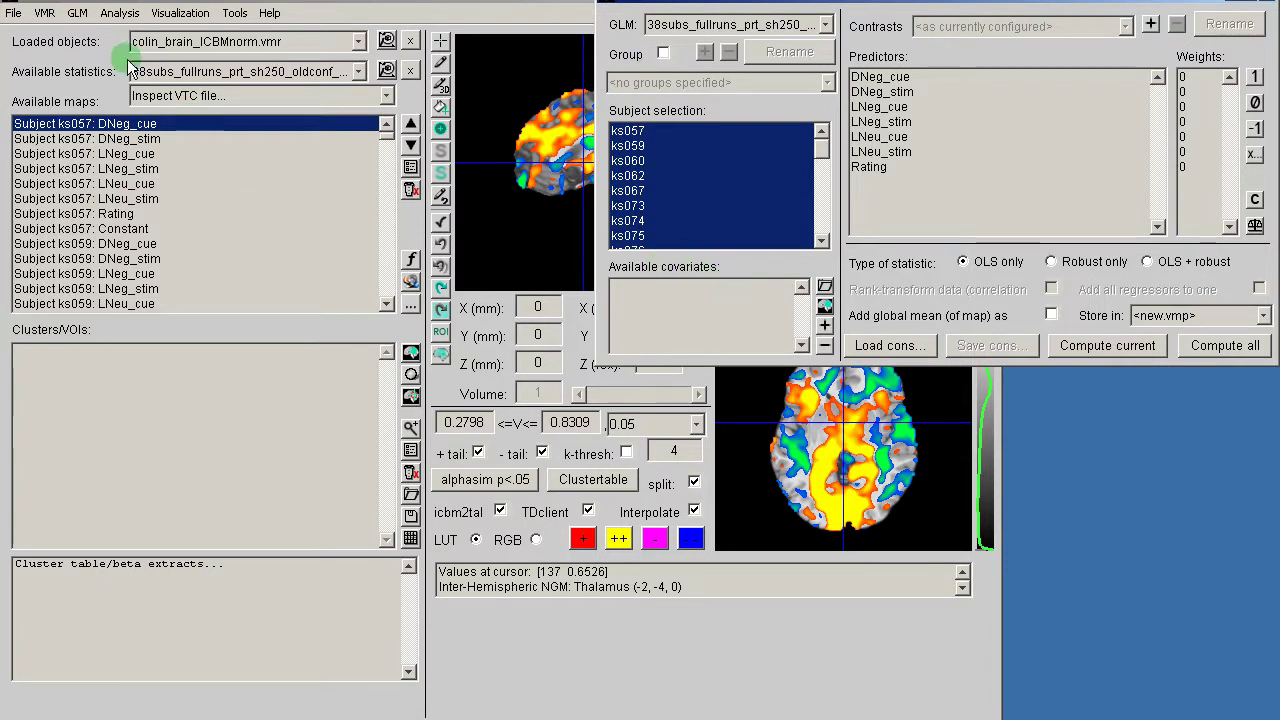
click(370, 9)
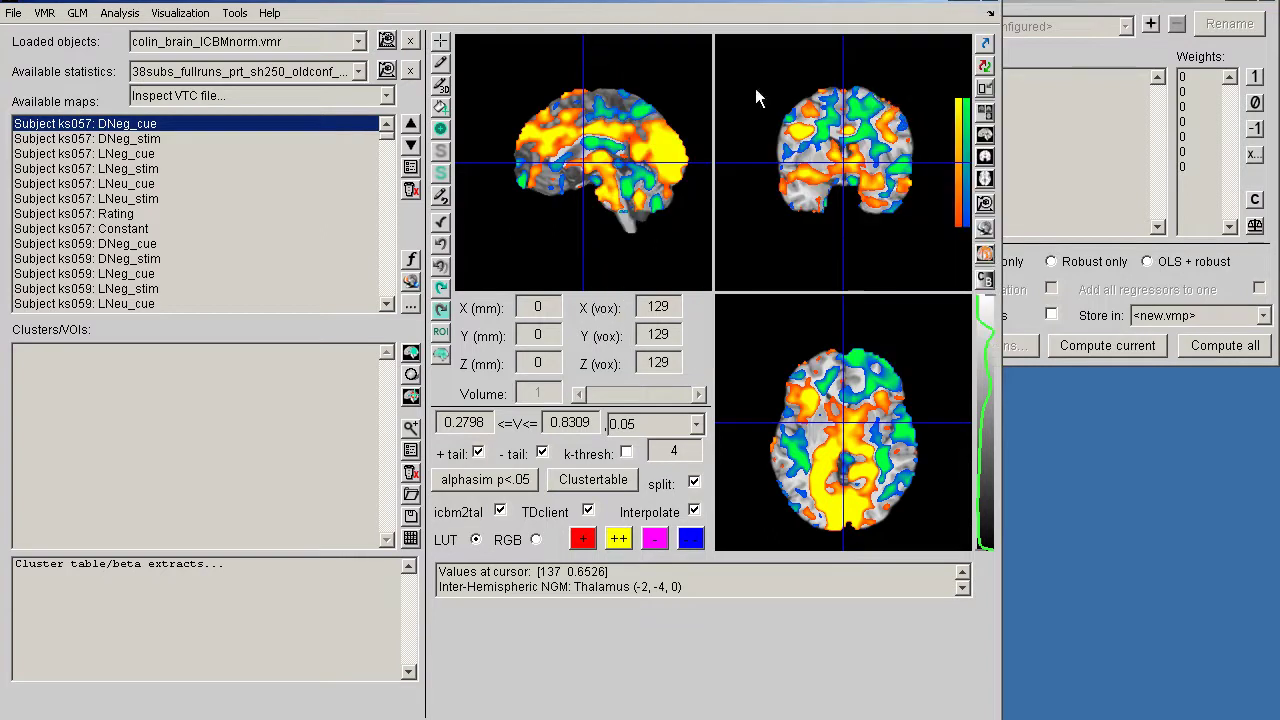
click(986, 90)
drag(438, 127, 447, 68)
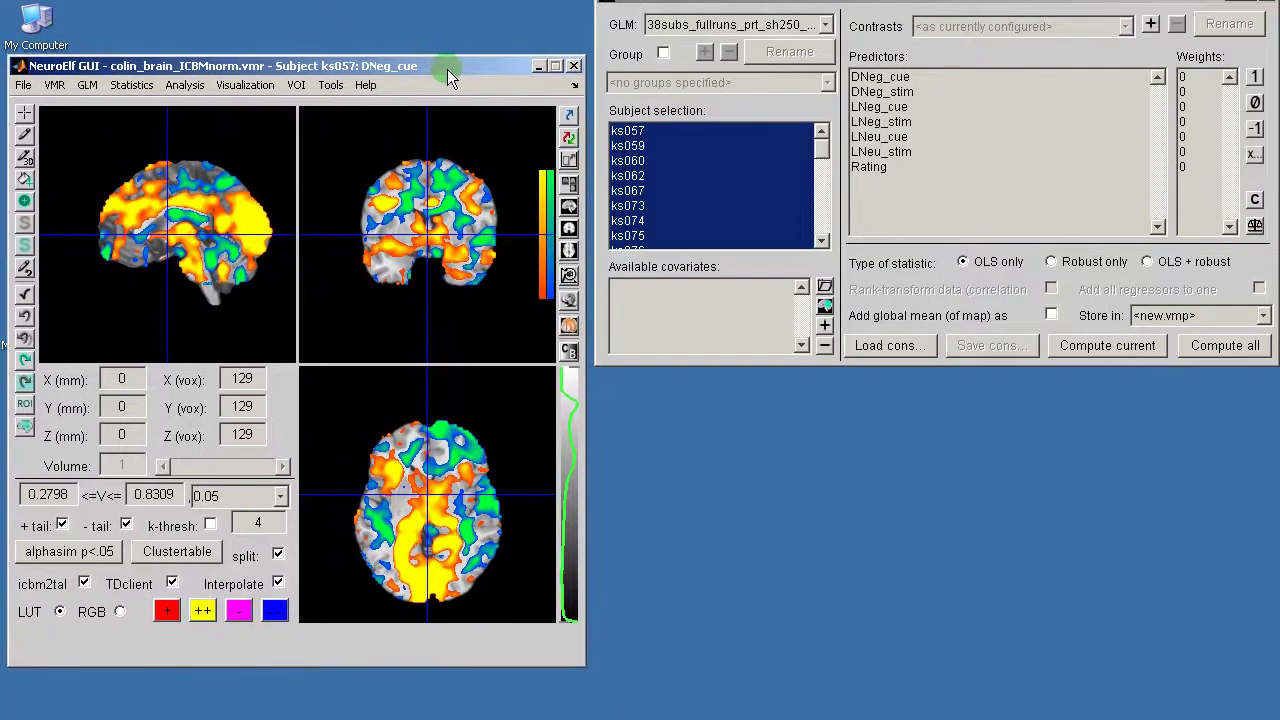
Open a beta plot for the GLM and place its window below the contrast manager
click(87, 86)
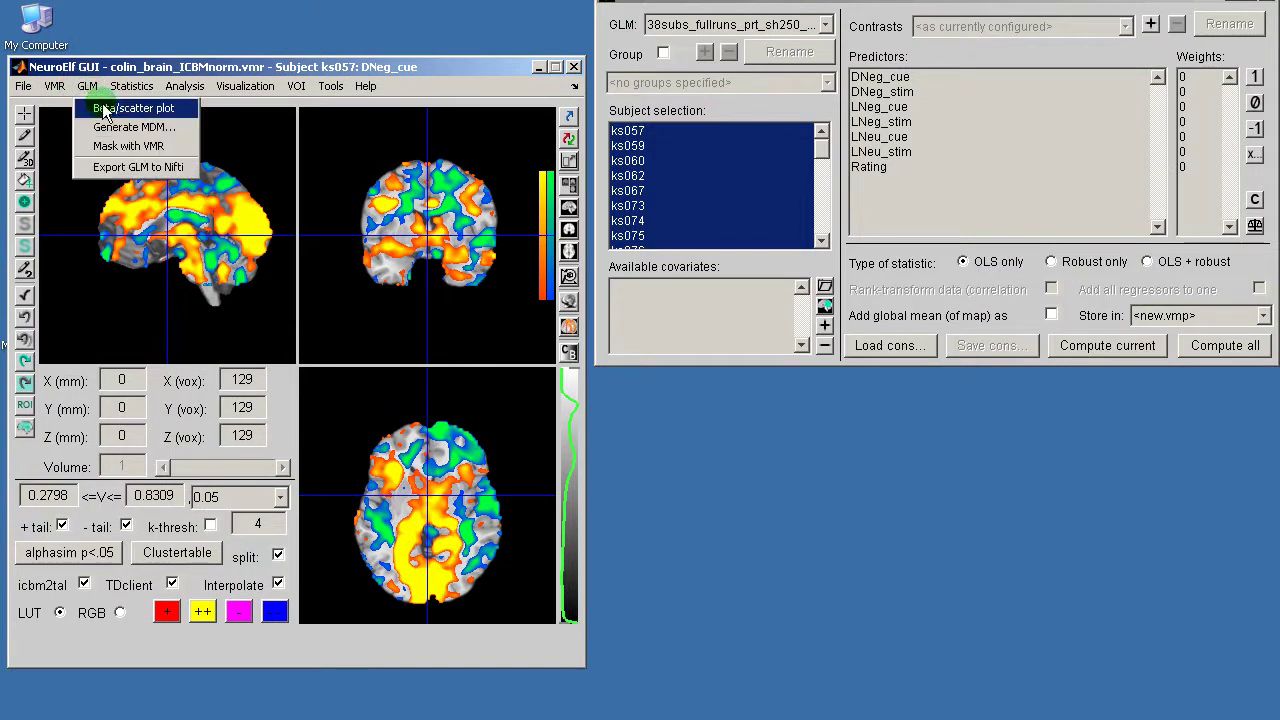
click(104, 107)
drag(1028, 170, 1026, 369)
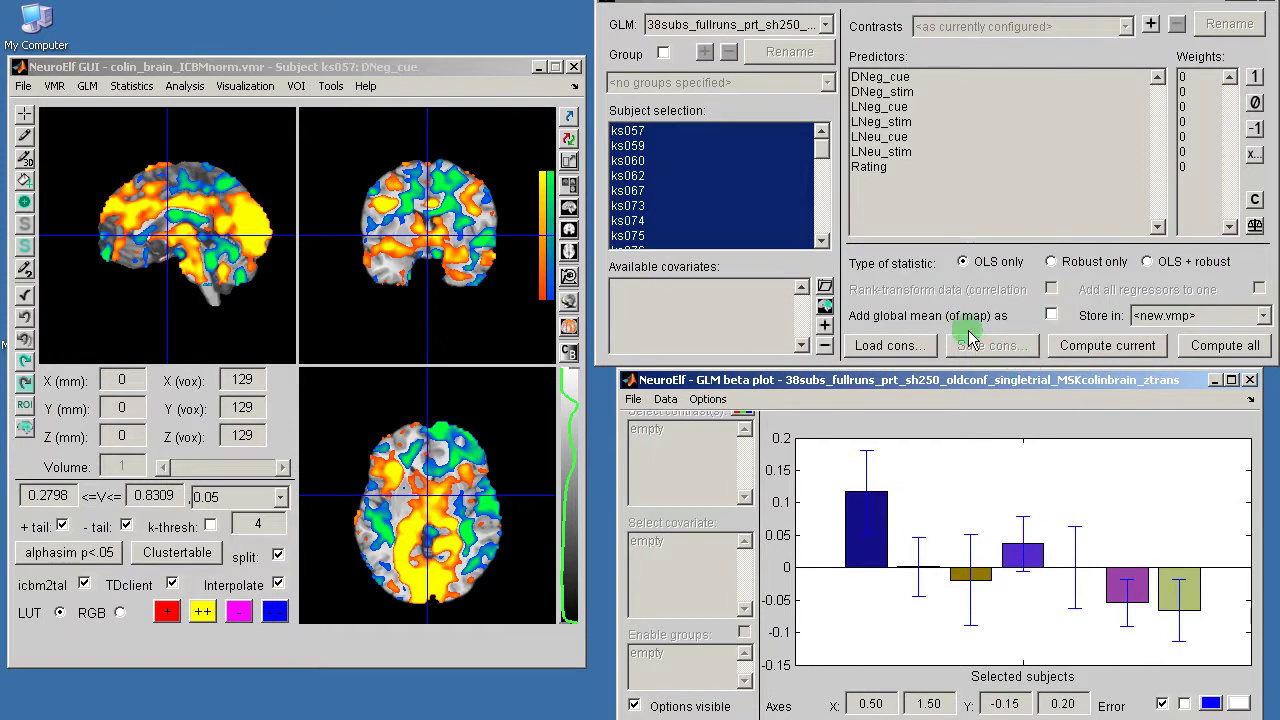
click(953, 288)
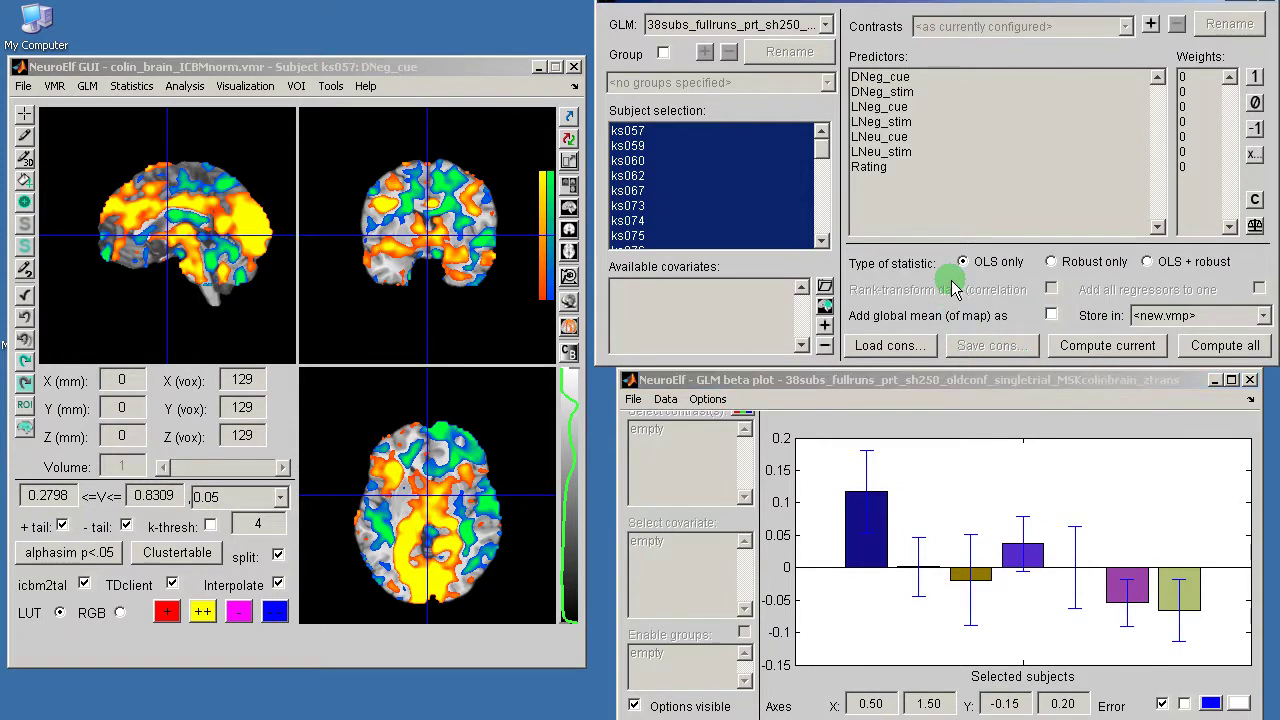
Add a contrast named "Look neg > neu" with weight 1 for LNeg_stim and -1 for LNeu_stim
click(1151, 26)
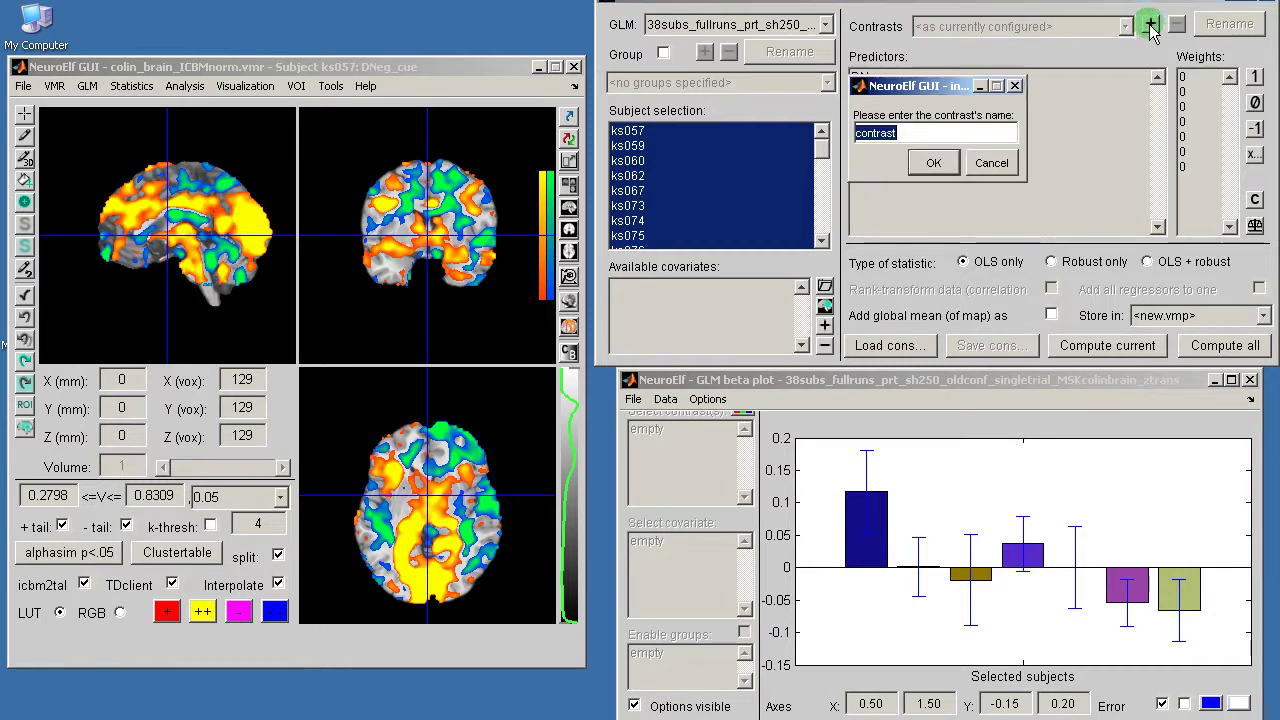
drag(945, 87, 960, 199)
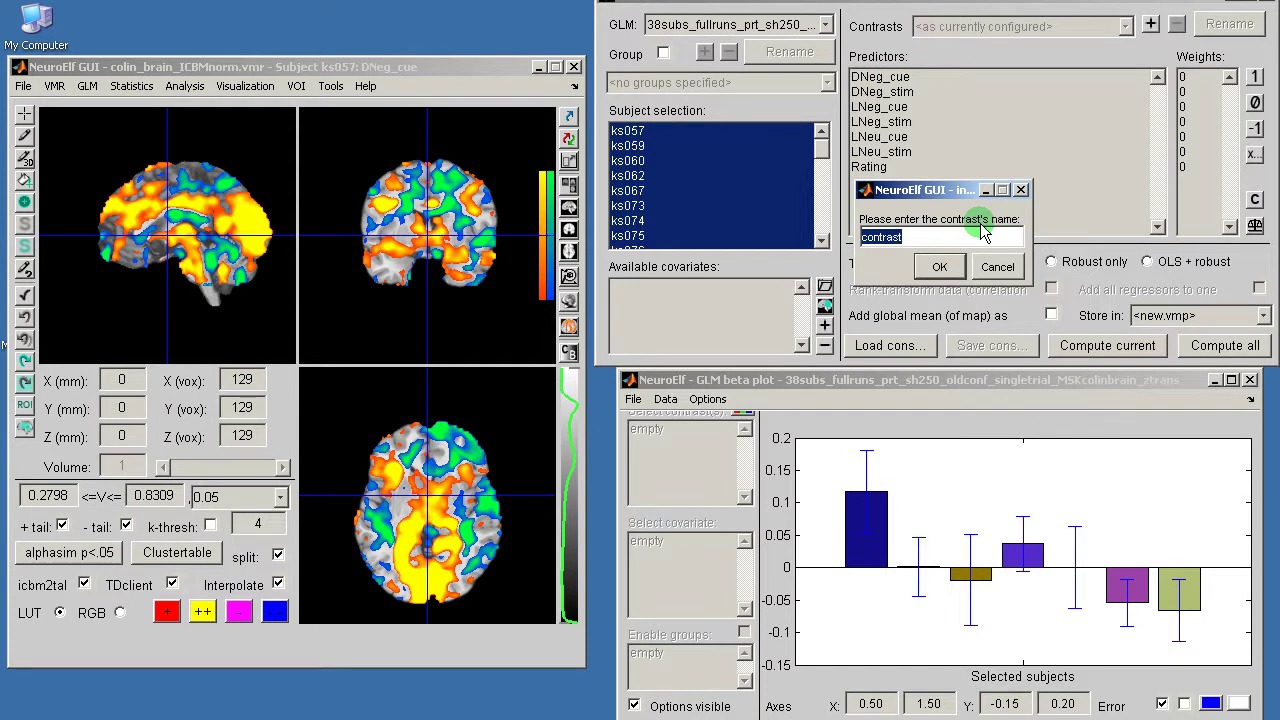
text(Look neg > neu)
click(939, 266)
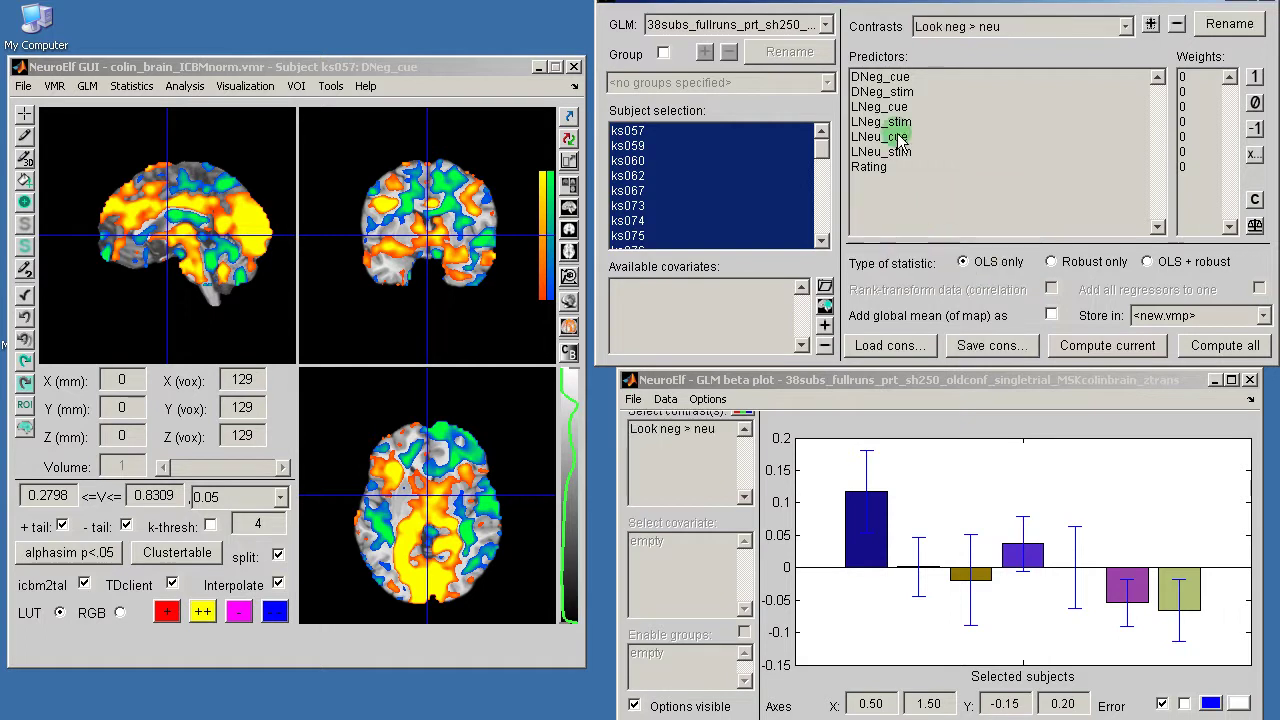
click(892, 121)
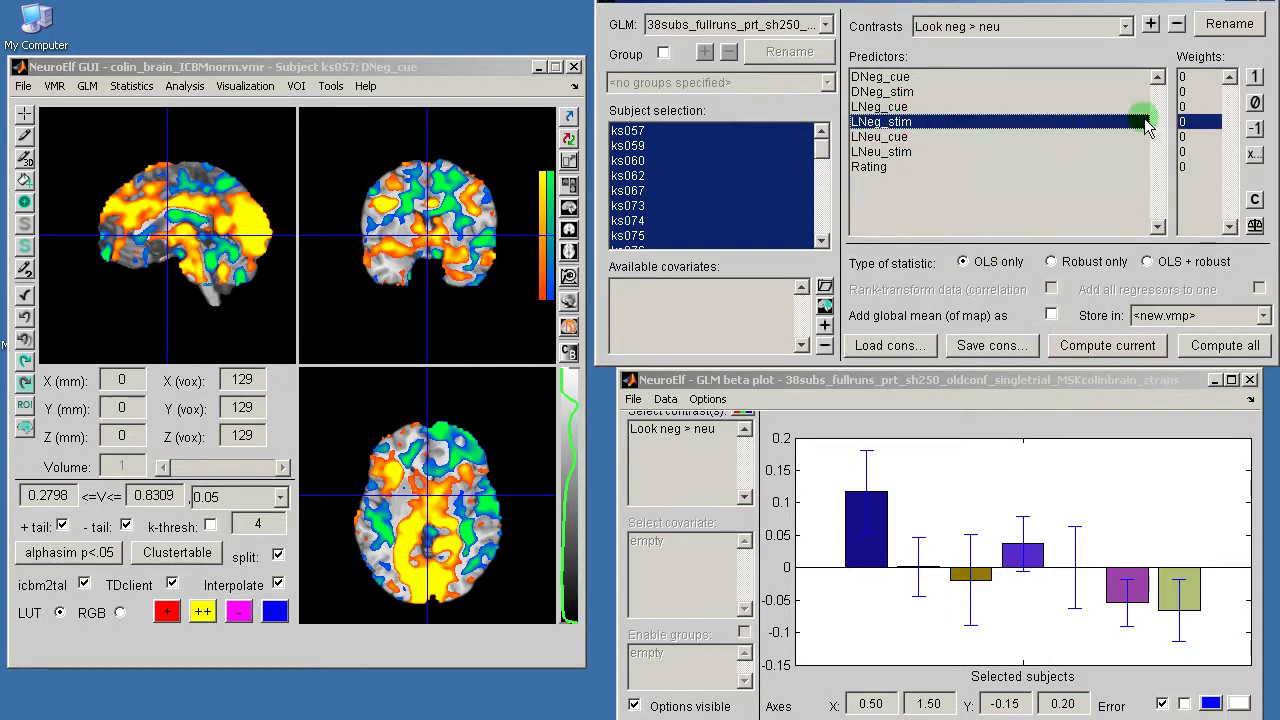
click(1254, 77)
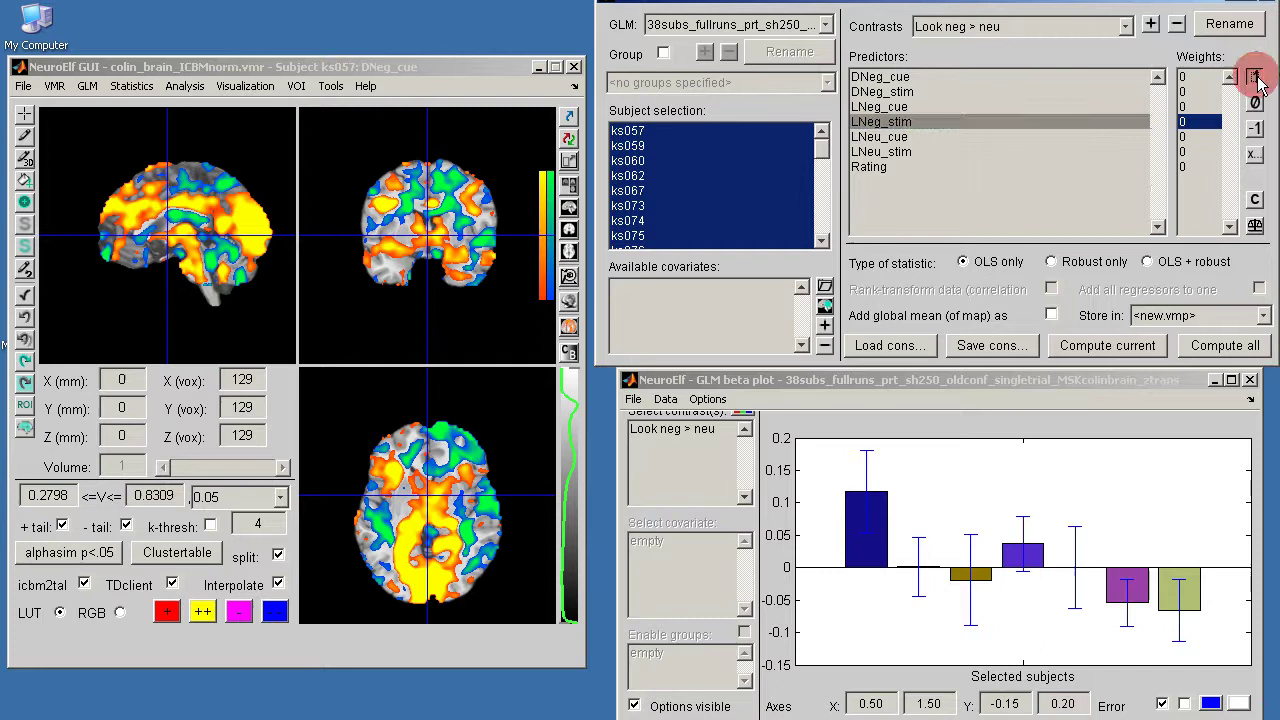
click(1205, 151)
click(1254, 128)
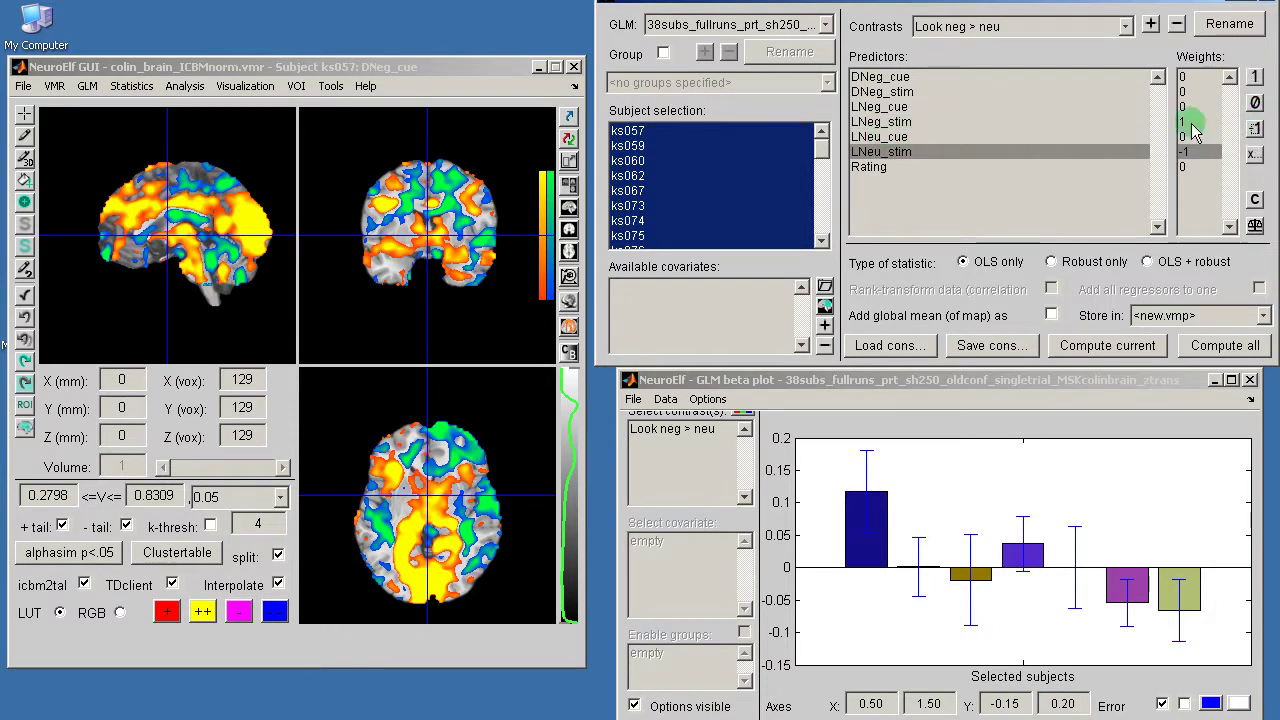
Add a contrast named "Dec neg > Look neg" with weight 1 for DNeg_stim and -1 for LNeg_stim
click(1151, 26)
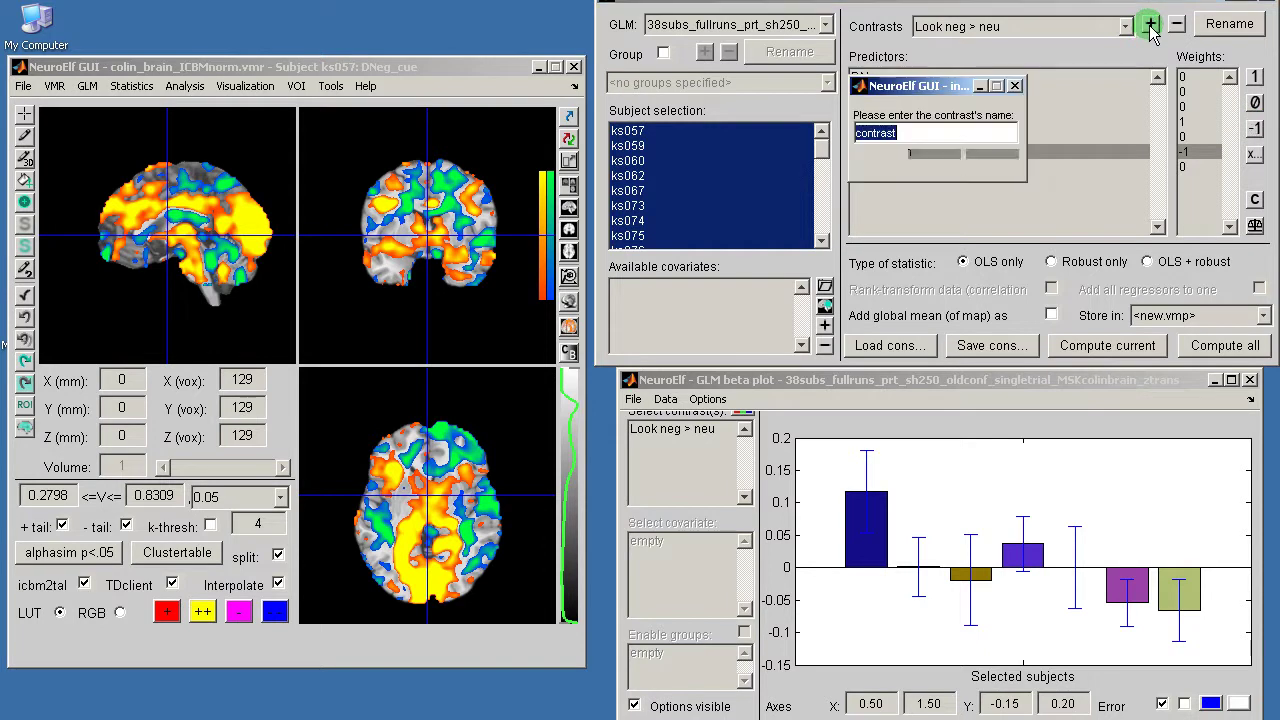
text(Dec neg)
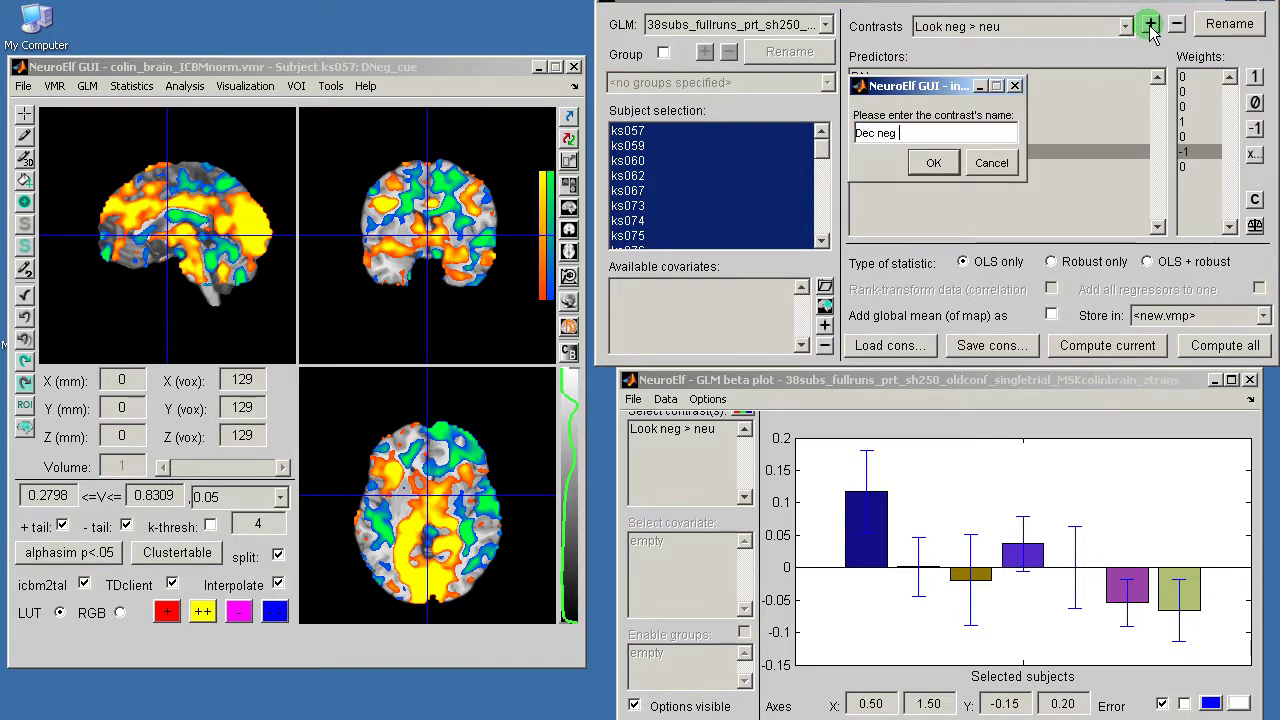
text( > Look neg)
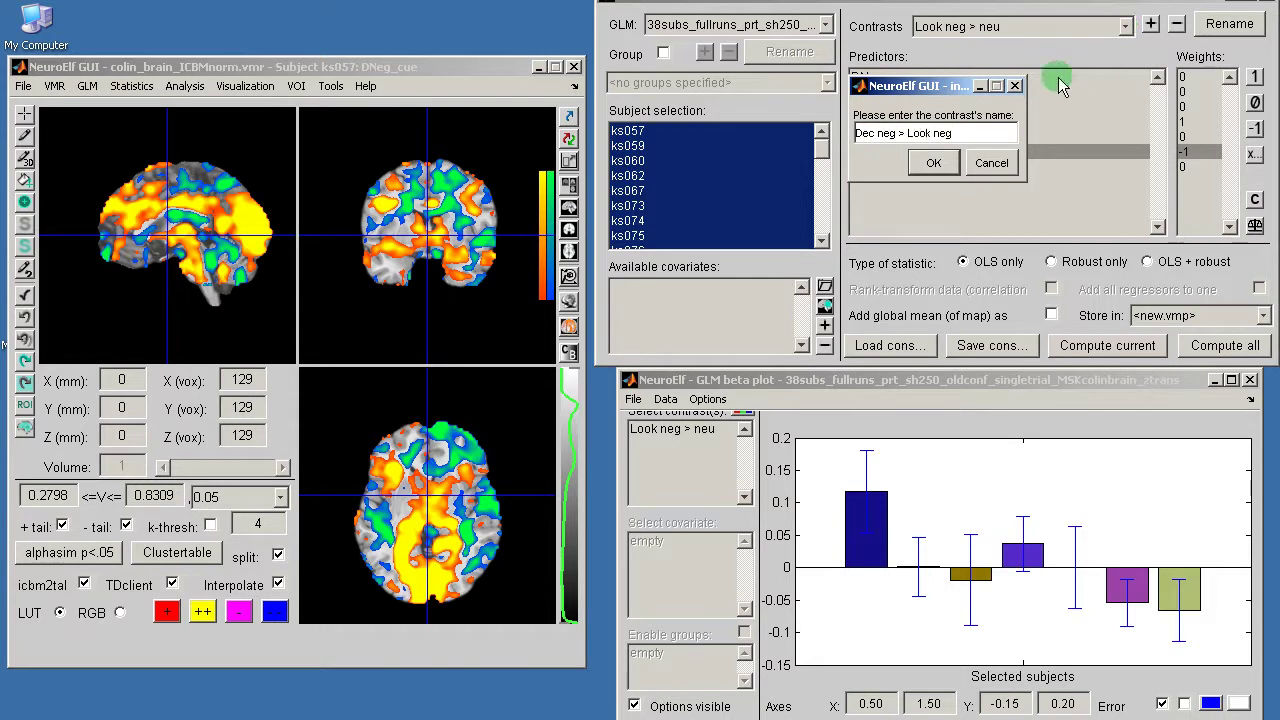
click(931, 162)
click(1185, 91)
click(1255, 77)
click(1195, 121)
click(1250, 130)
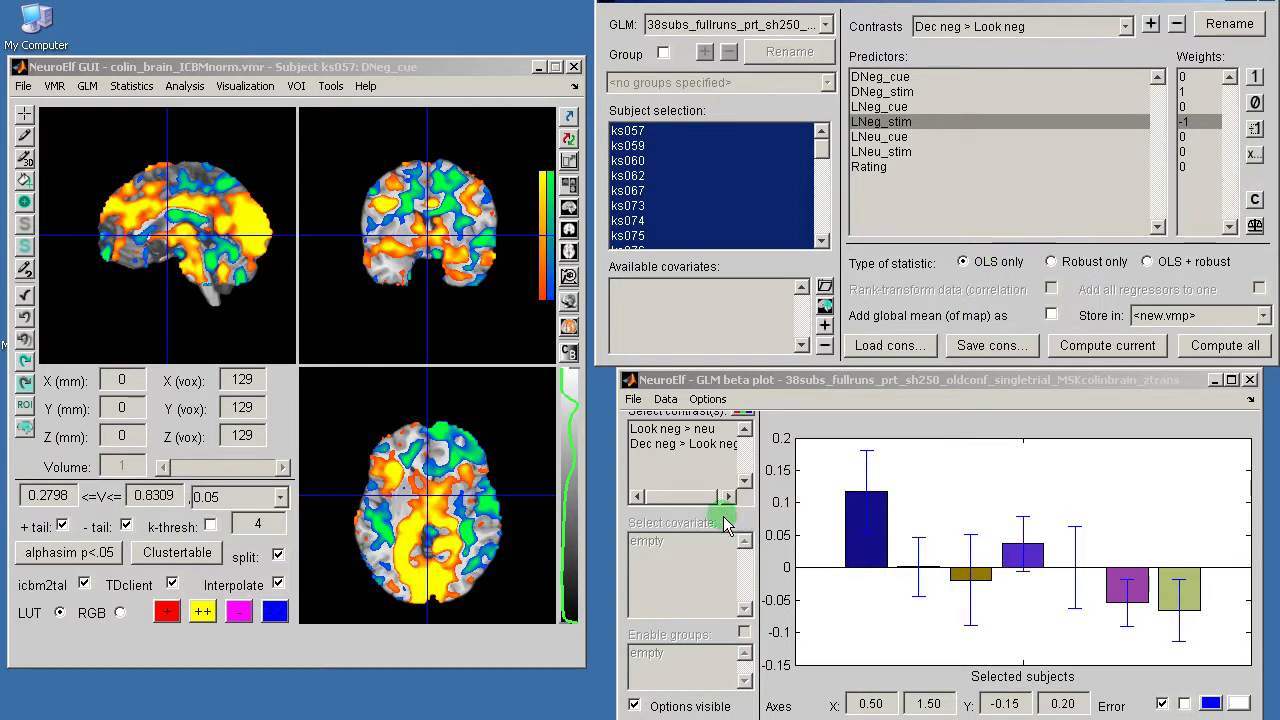
Show both contrasts in the beta plot and choose red (254, 0, 0) as the colour for Look neg > neu
drag(690, 429, 700, 444)
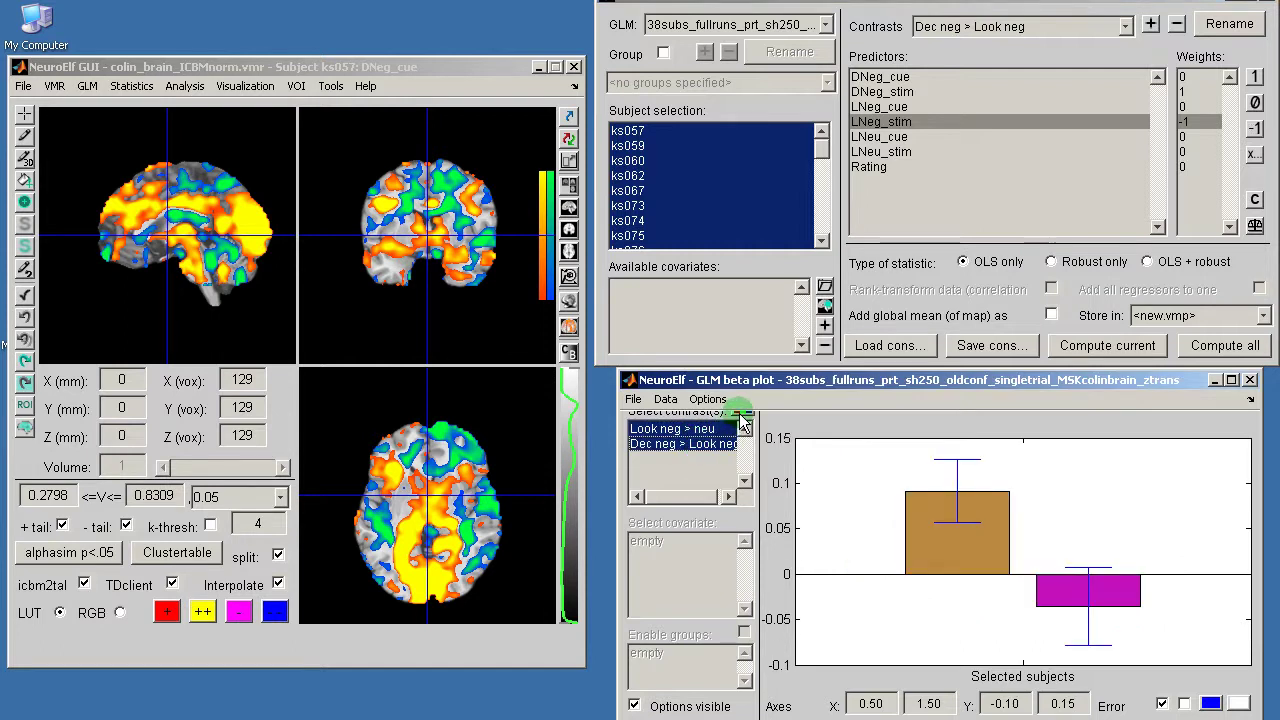
click(740, 414)
click(904, 343)
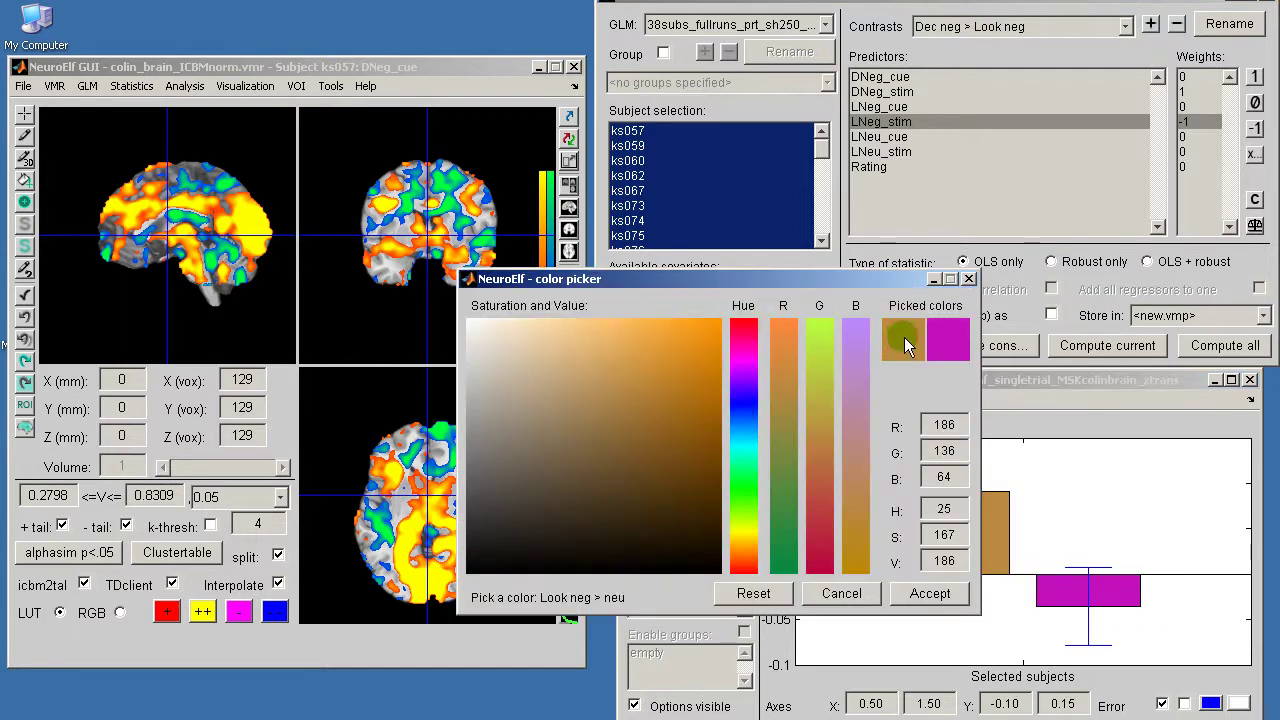
click(722, 325)
click(725, 322)
click(952, 425)
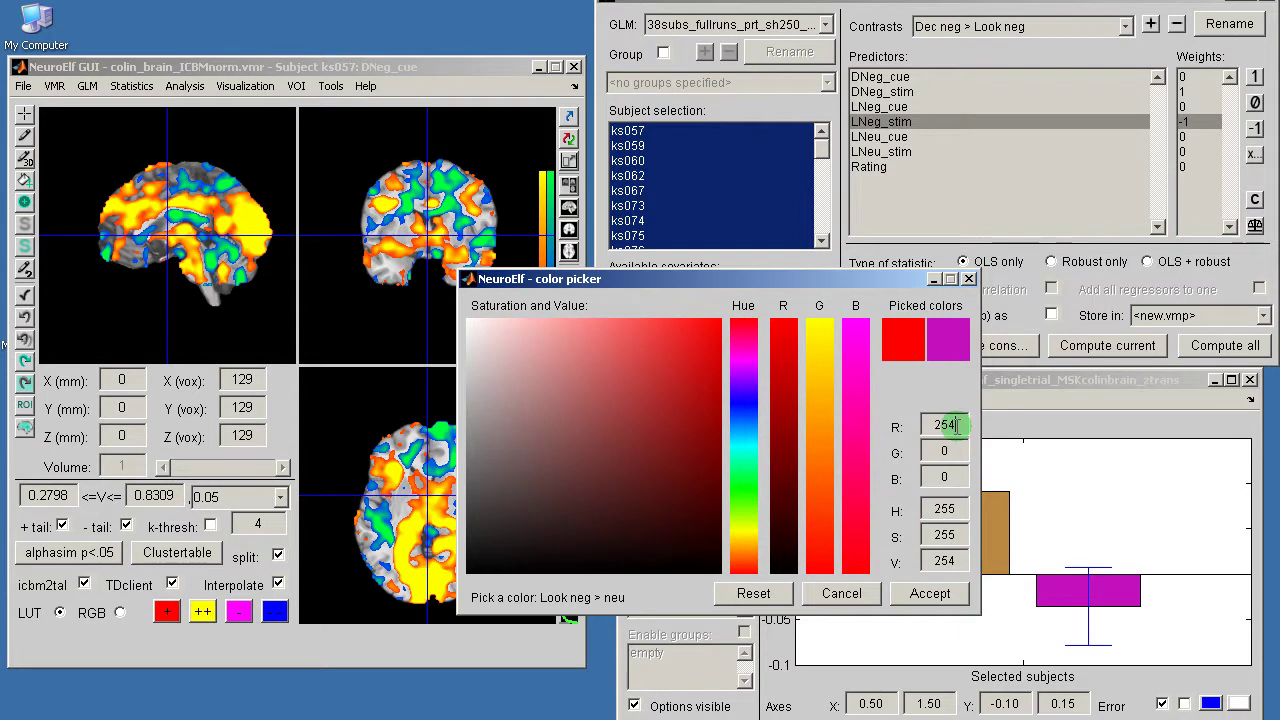
Set the Dec neg > Look neg colour to blue (RGB 0, 0, 255) and apply the picked bar colours
click(940, 340)
click(629, 337)
drag(629, 337, 636, 365)
drag(753, 355, 744, 403)
click(947, 451)
double_click(927, 427)
text(0)
key(Tab)
text(0)
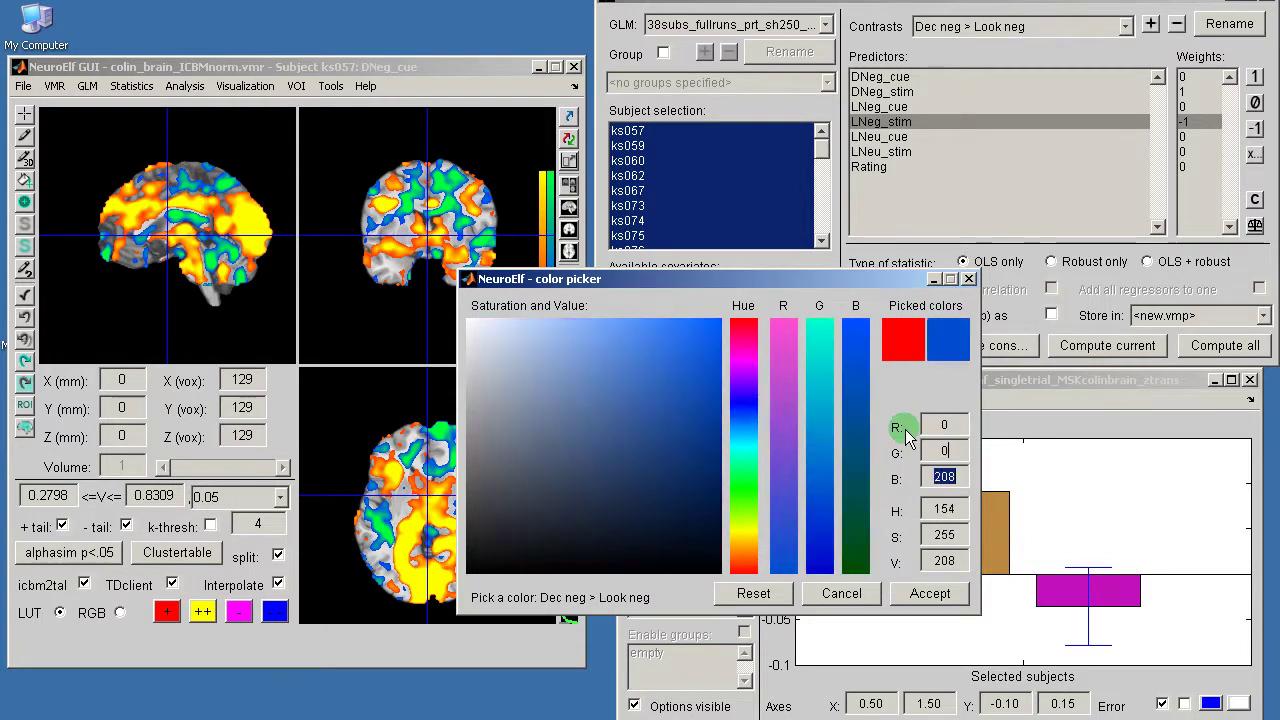
key(Tab)
text(255)
key(Tab)
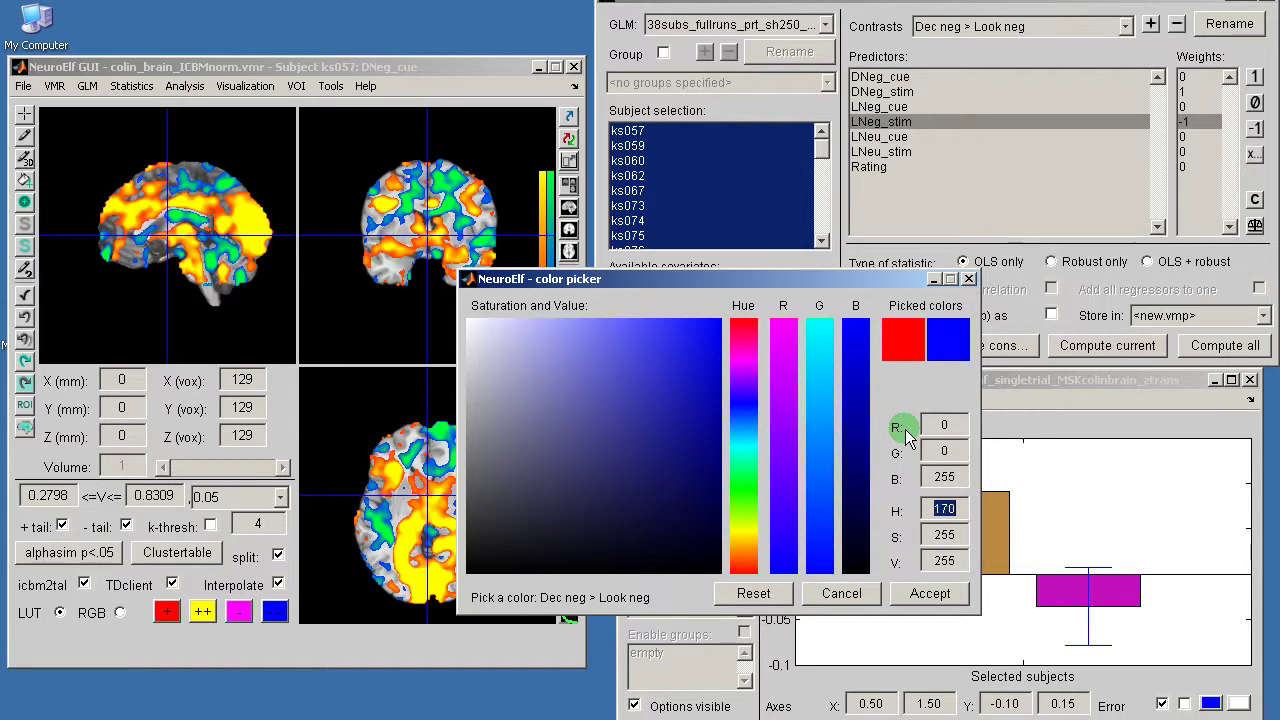
click(938, 597)
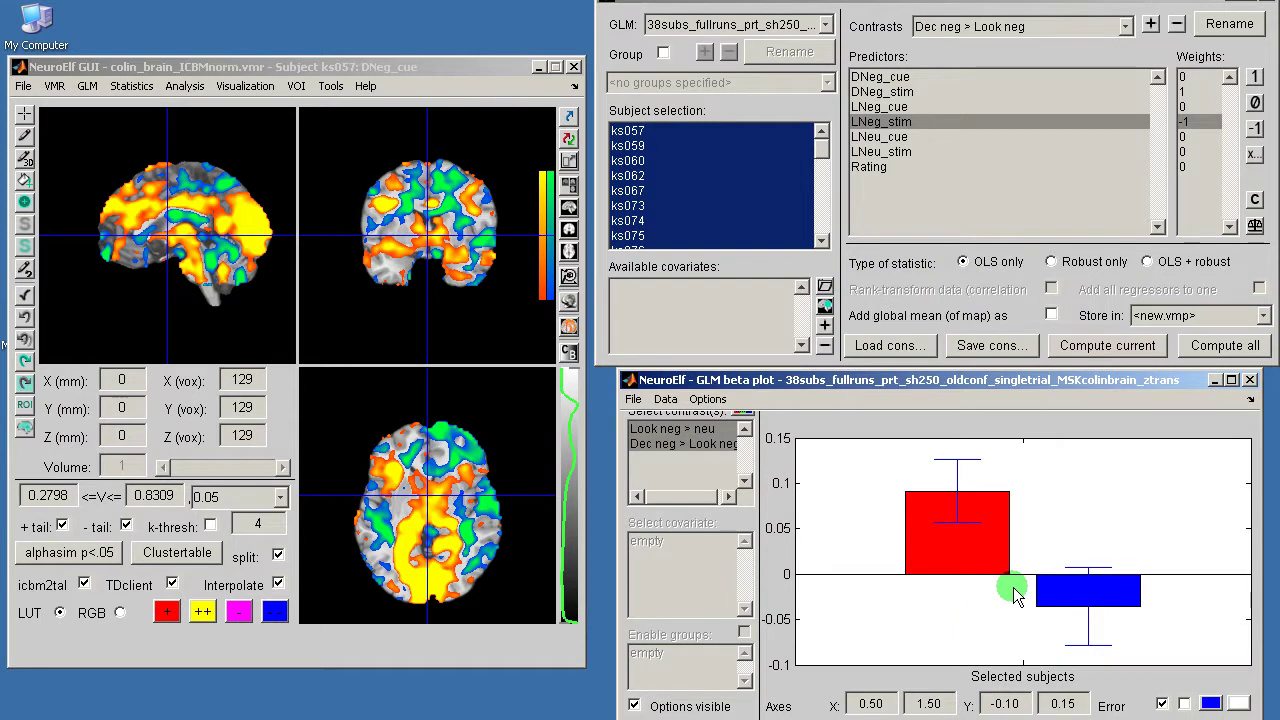
Enable subject grouping in the contrast manager and rename Group 1 as "Age < 14"
click(783, 120)
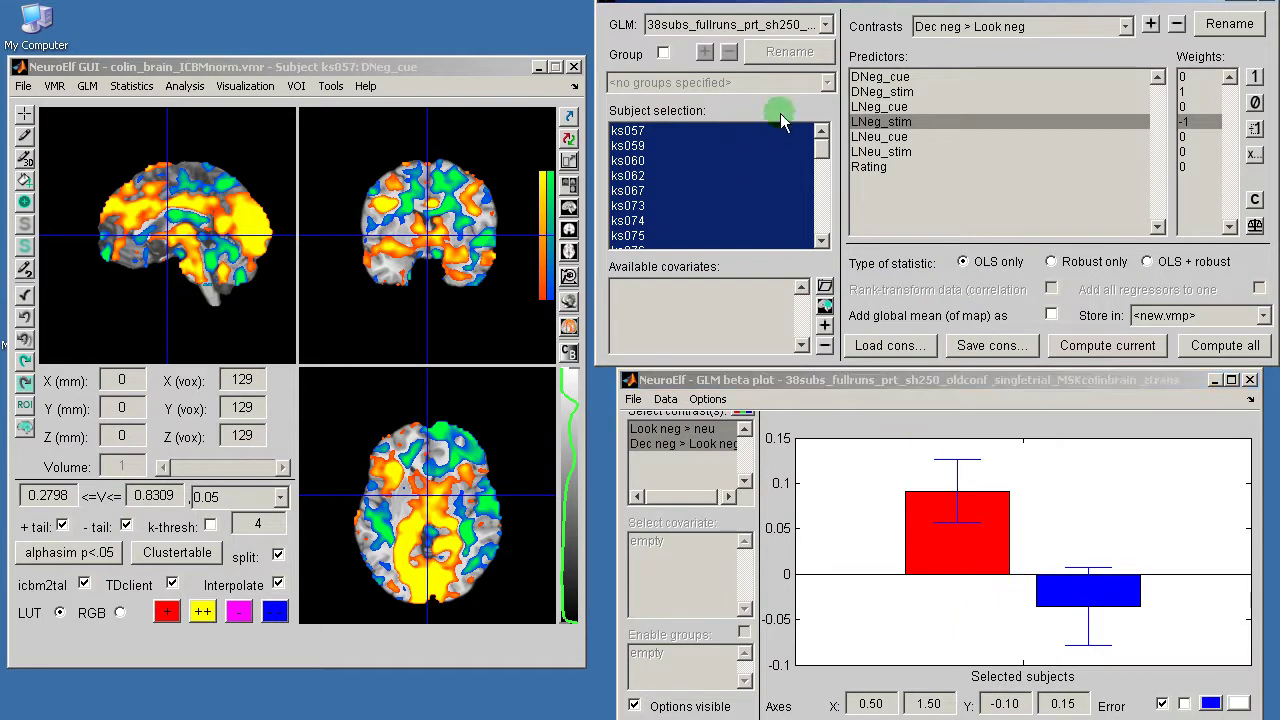
click(664, 54)
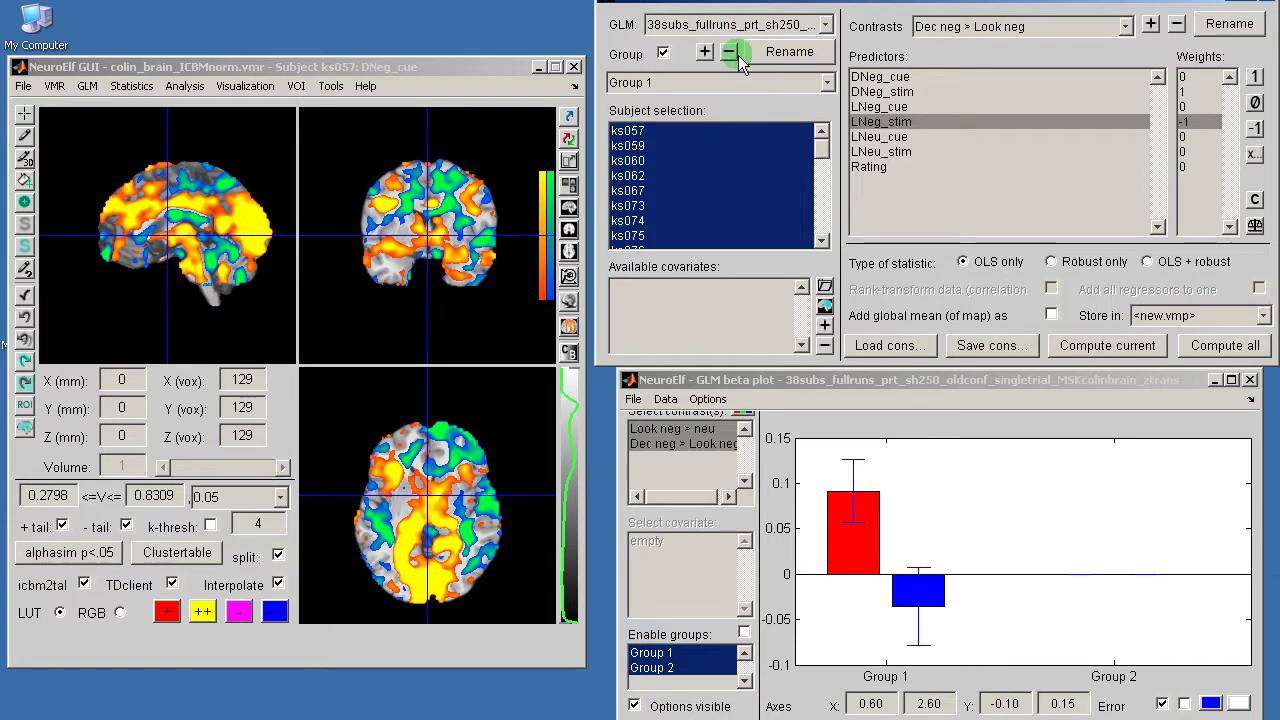
click(764, 54)
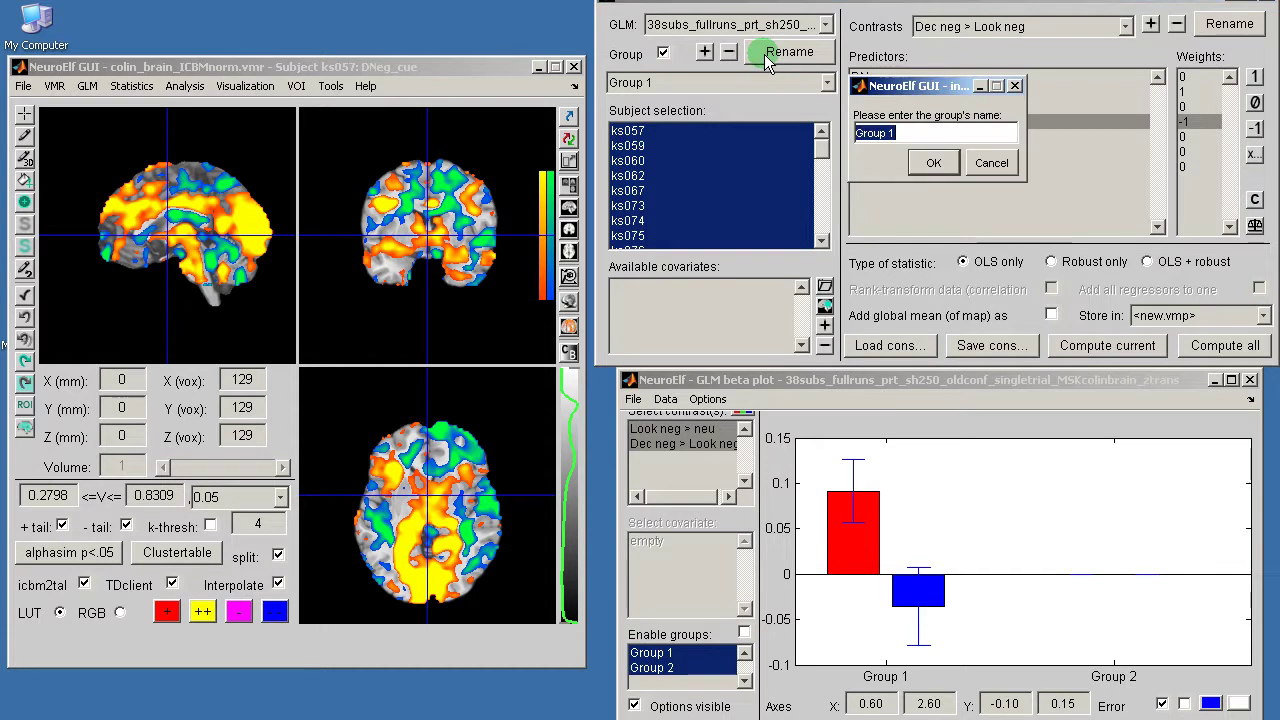
text(Age < 14)
click(933, 162)
Rename Group 2 as "14 <= Age < 18"
click(741, 88)
click(737, 122)
click(775, 54)
text(A)
key(BackSpace)
key(BackSpace)
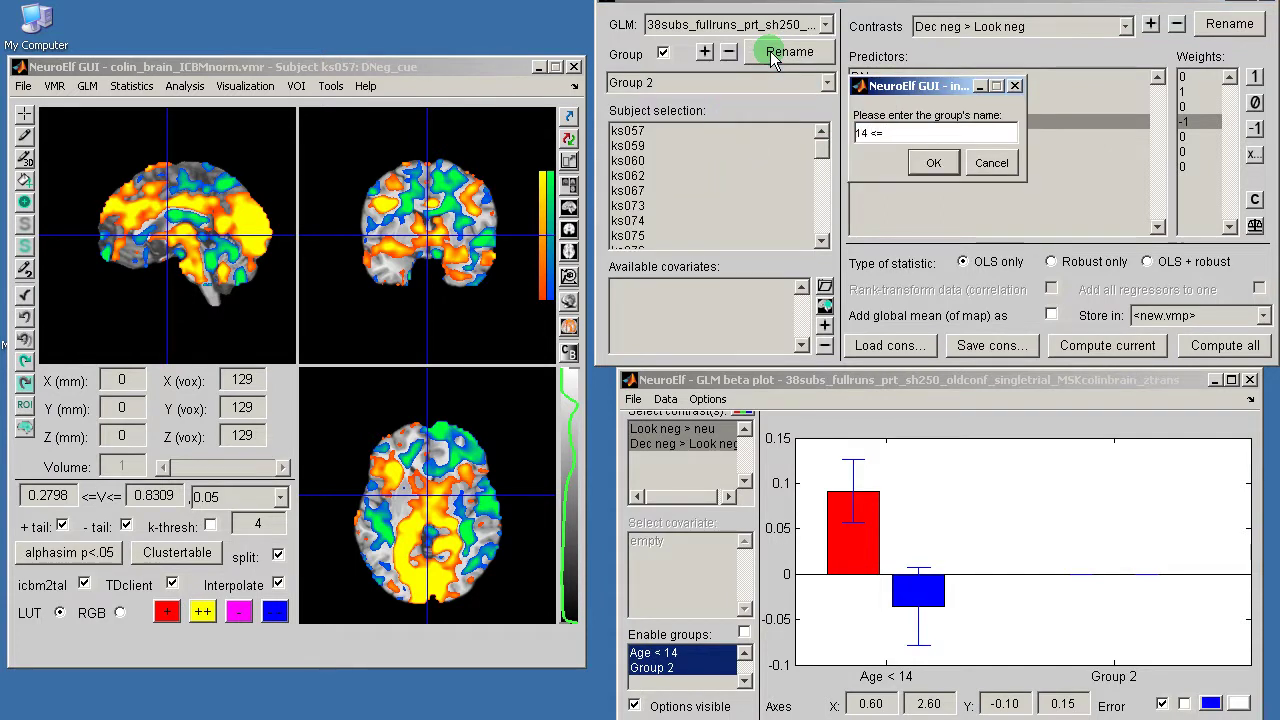
text(14 <= Age < 14)
key(BackSpace)
text(8)
click(933, 162)
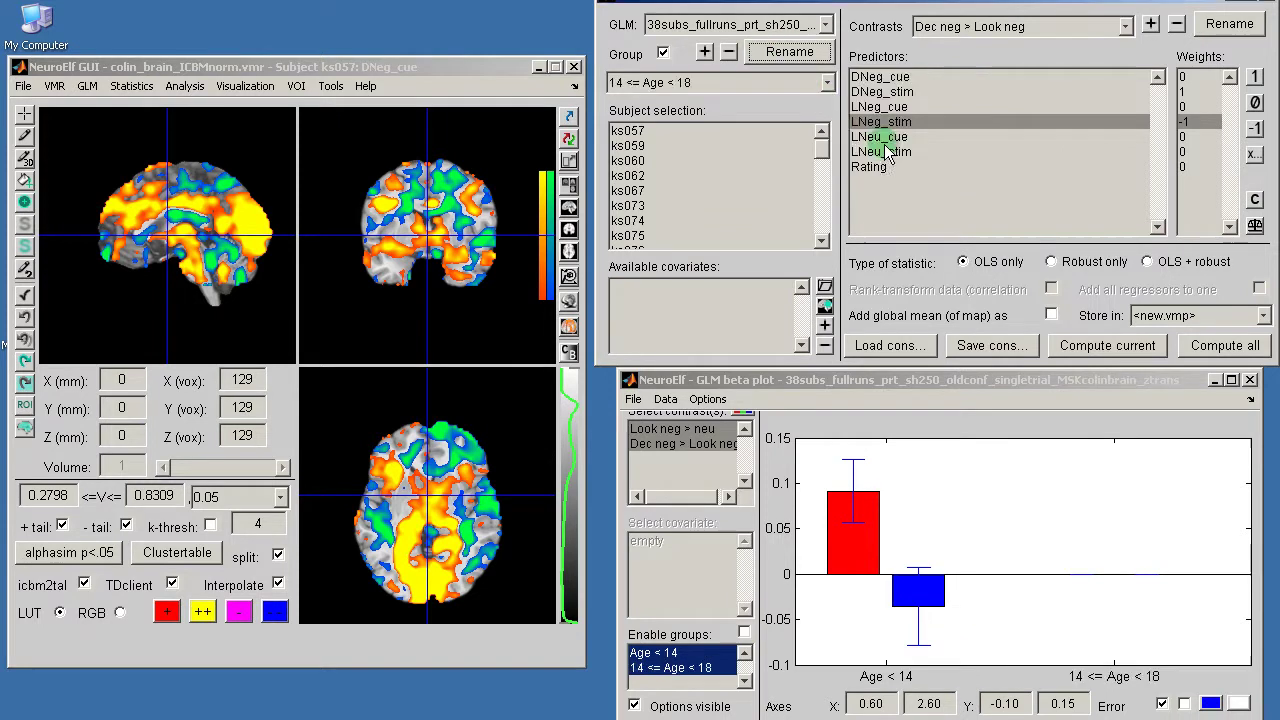
Add a third subject group named "18 <= Age"
click(705, 52)
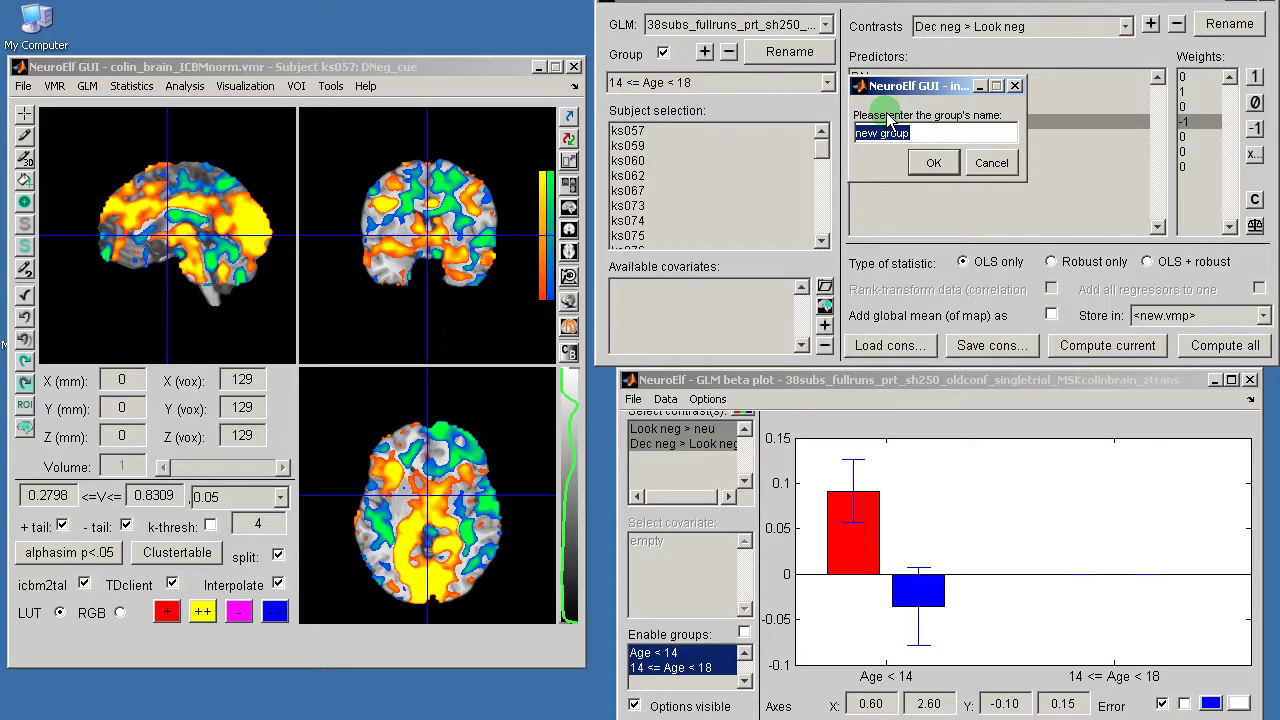
text(18 <= Age)
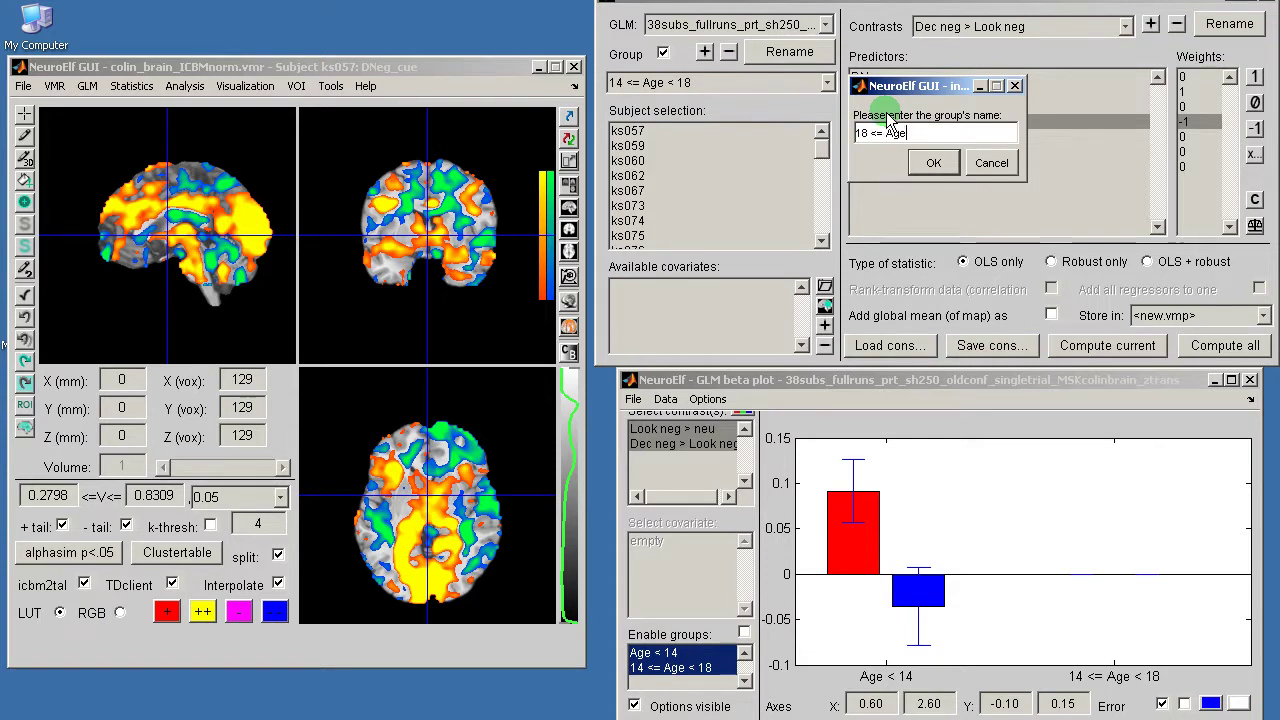
click(933, 162)
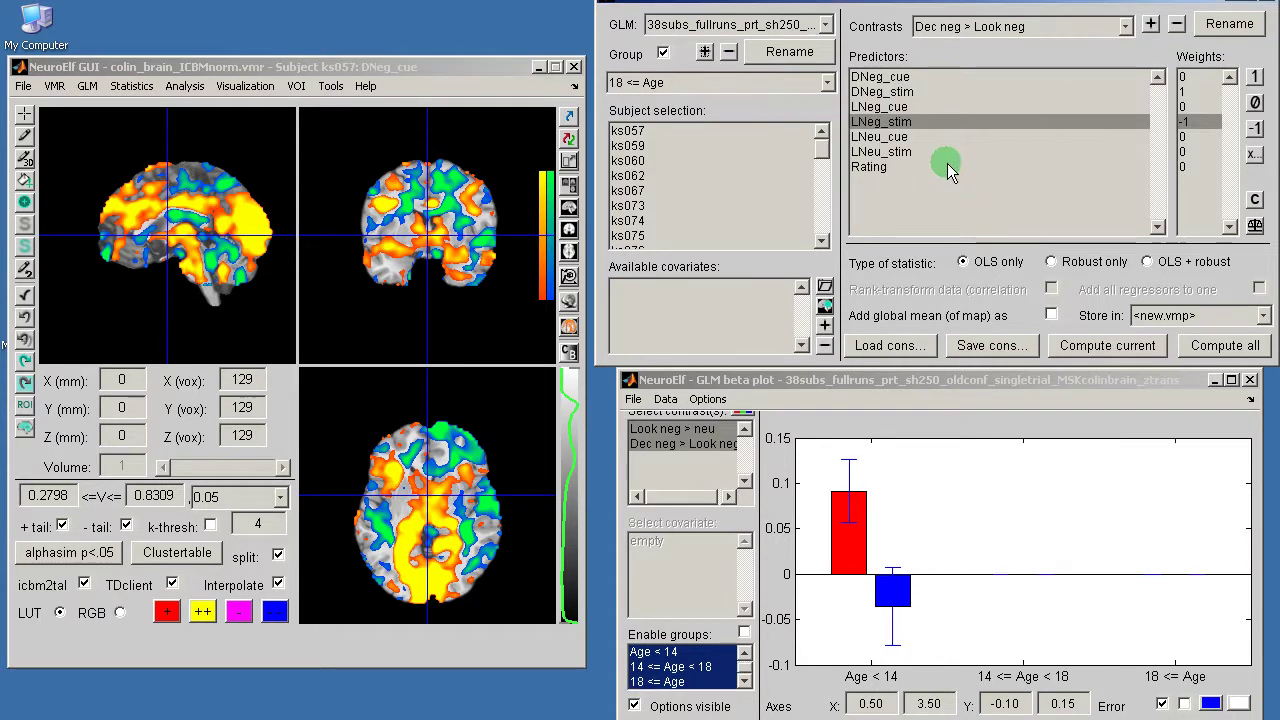
Load the covariates from the MAT-file reappdevel_covs.mat on the Desktop into the contrast manager
click(820, 146)
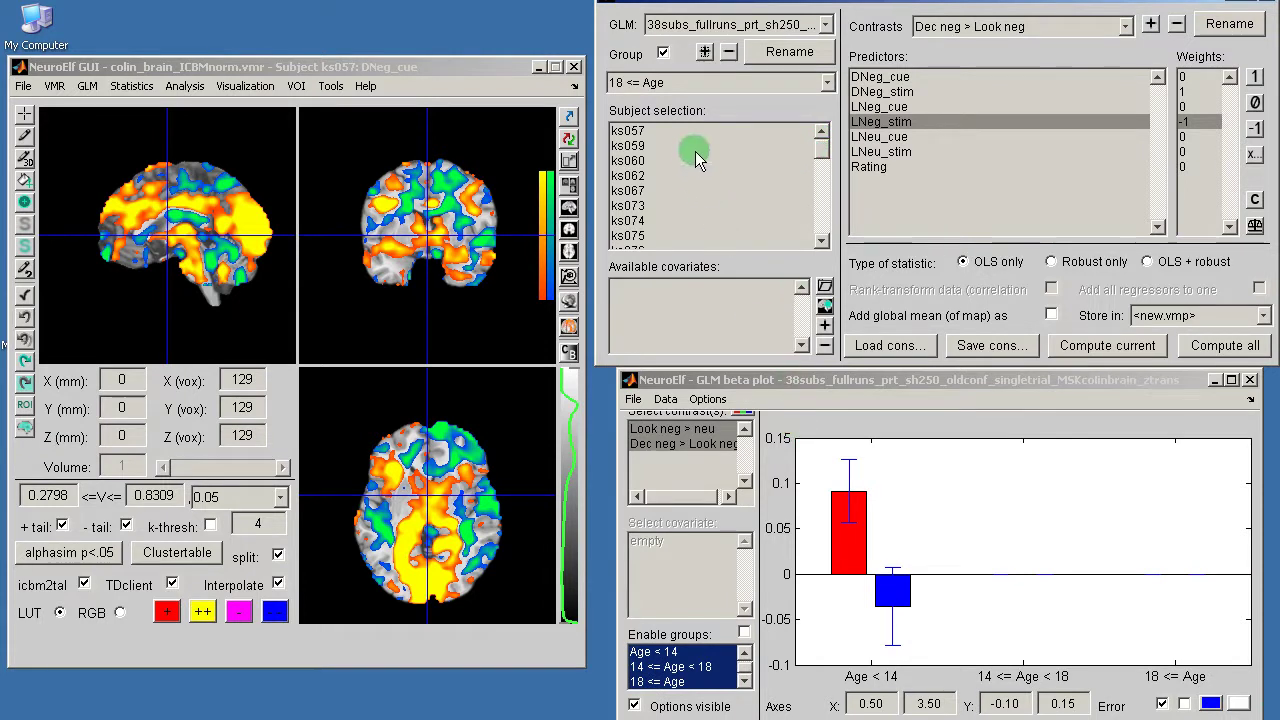
click(825, 286)
click(360, 394)
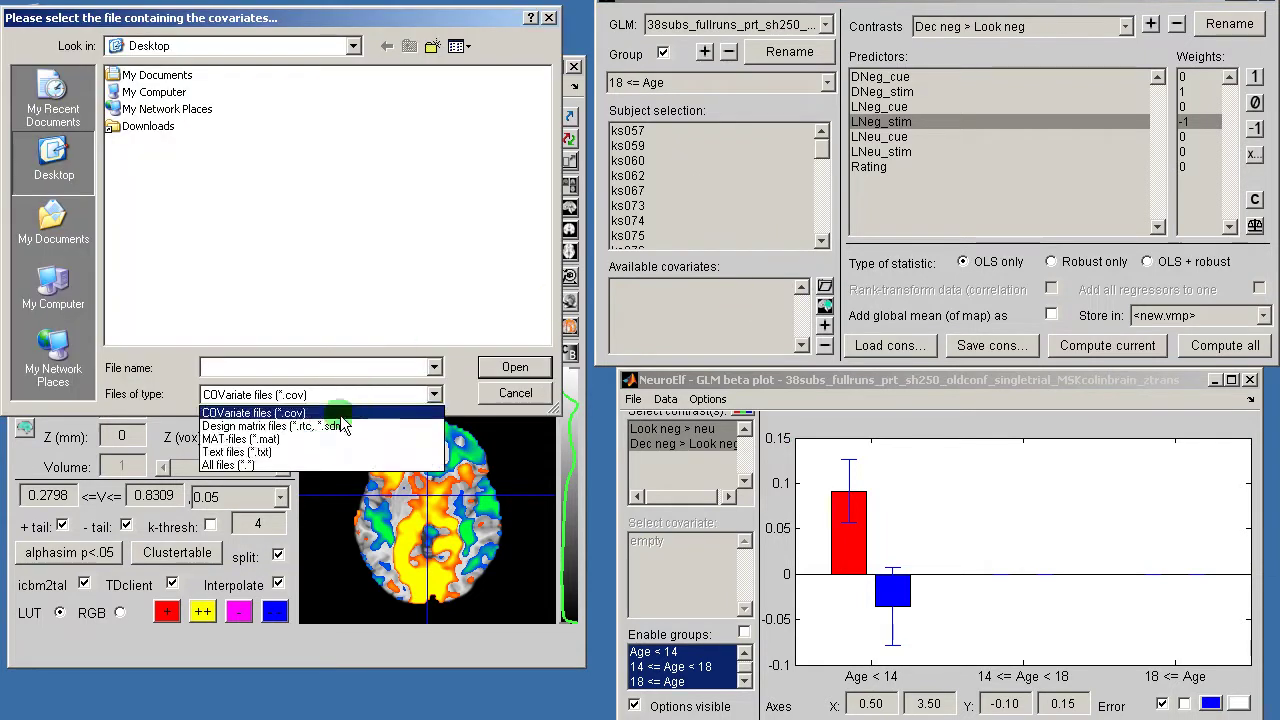
click(335, 440)
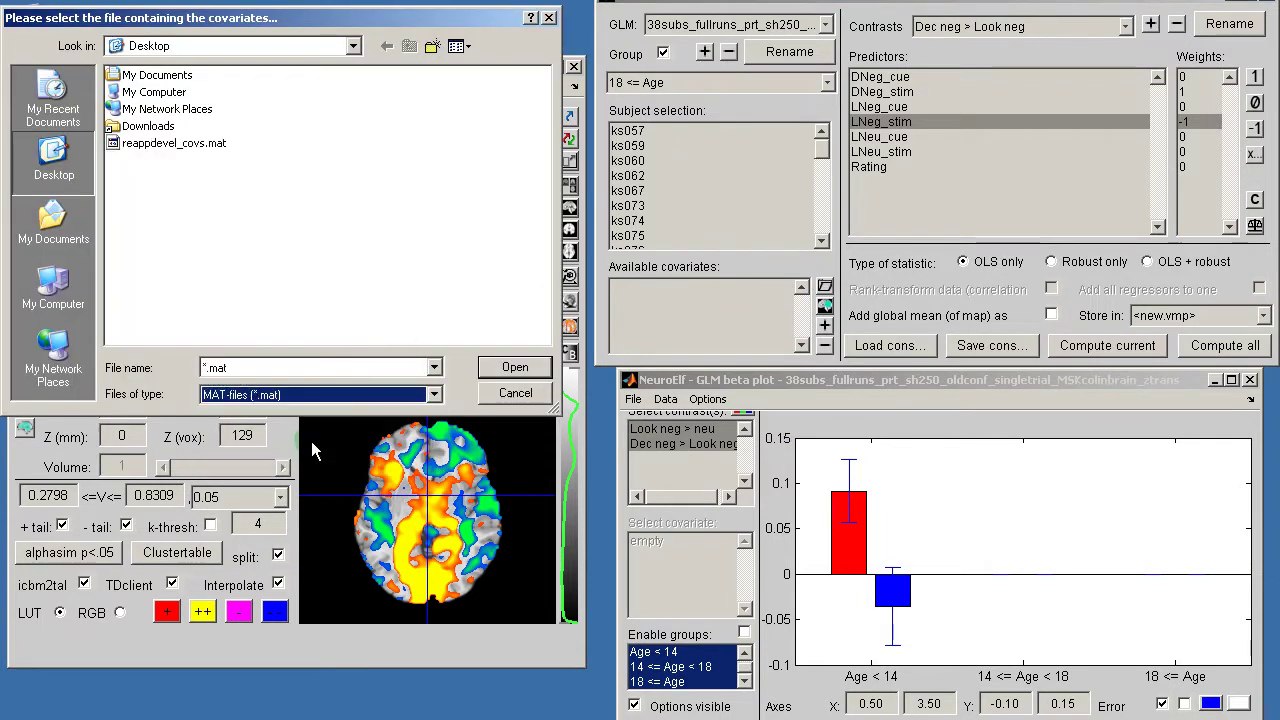
click(174, 152)
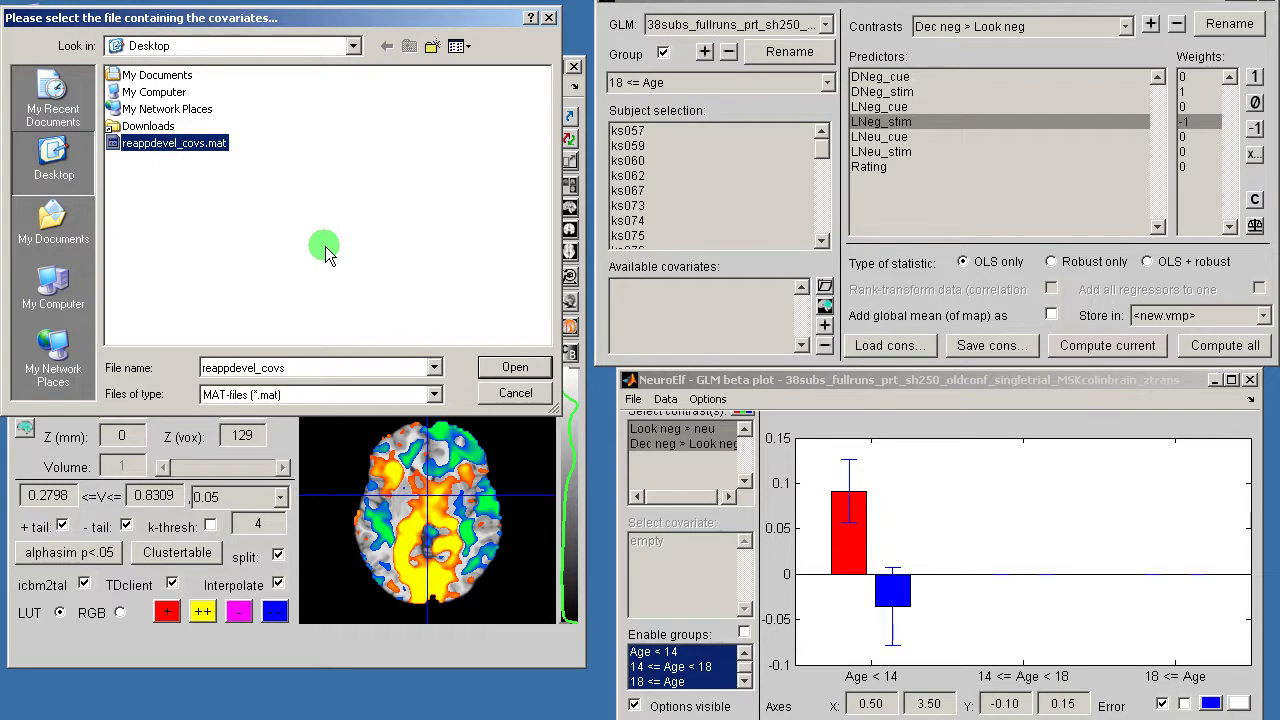
click(511, 370)
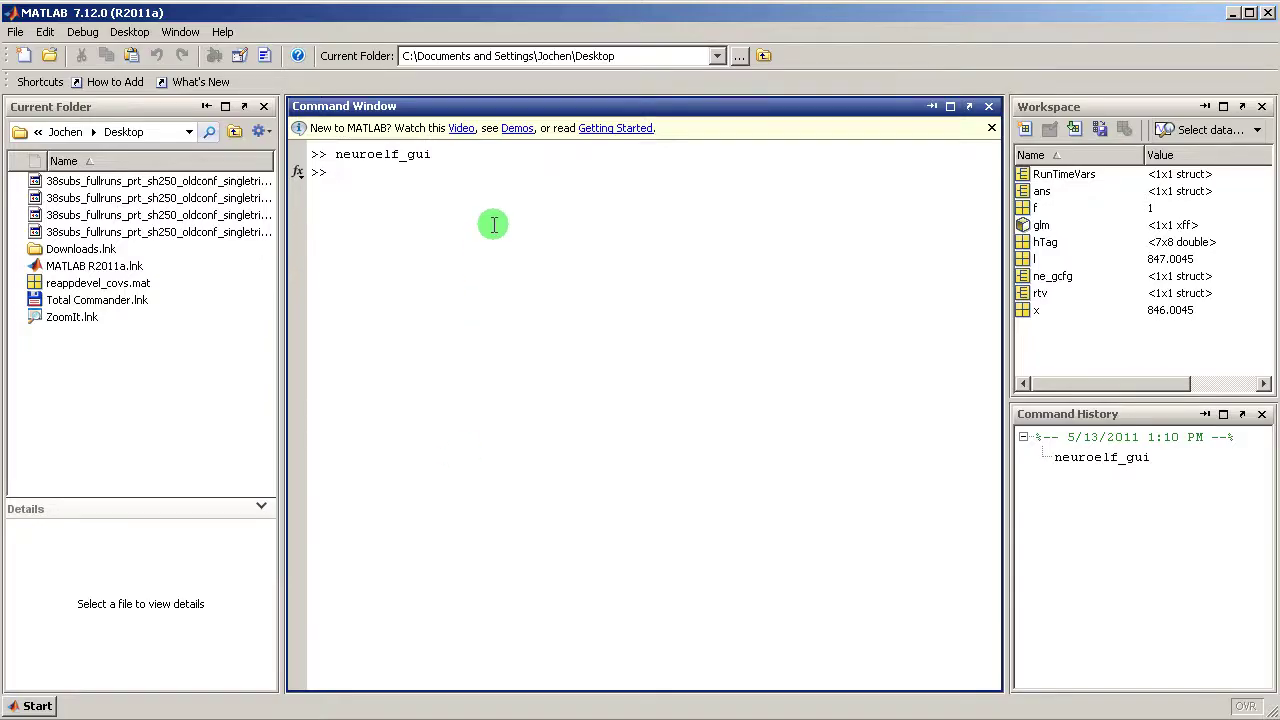
Switch to MATLAB, load reappdevel_covs.mat into the workspace and open its names and variates variables for viewing
double_click(75, 284)
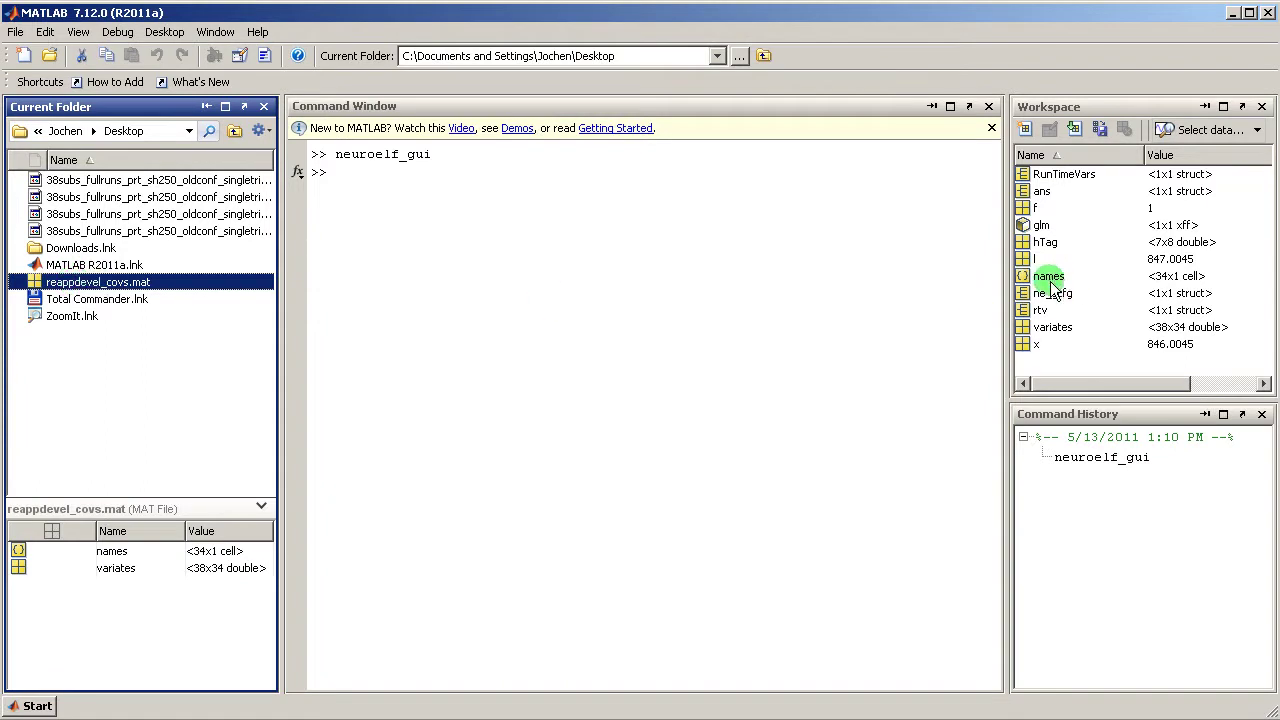
click(1062, 284)
double_click(1050, 277)
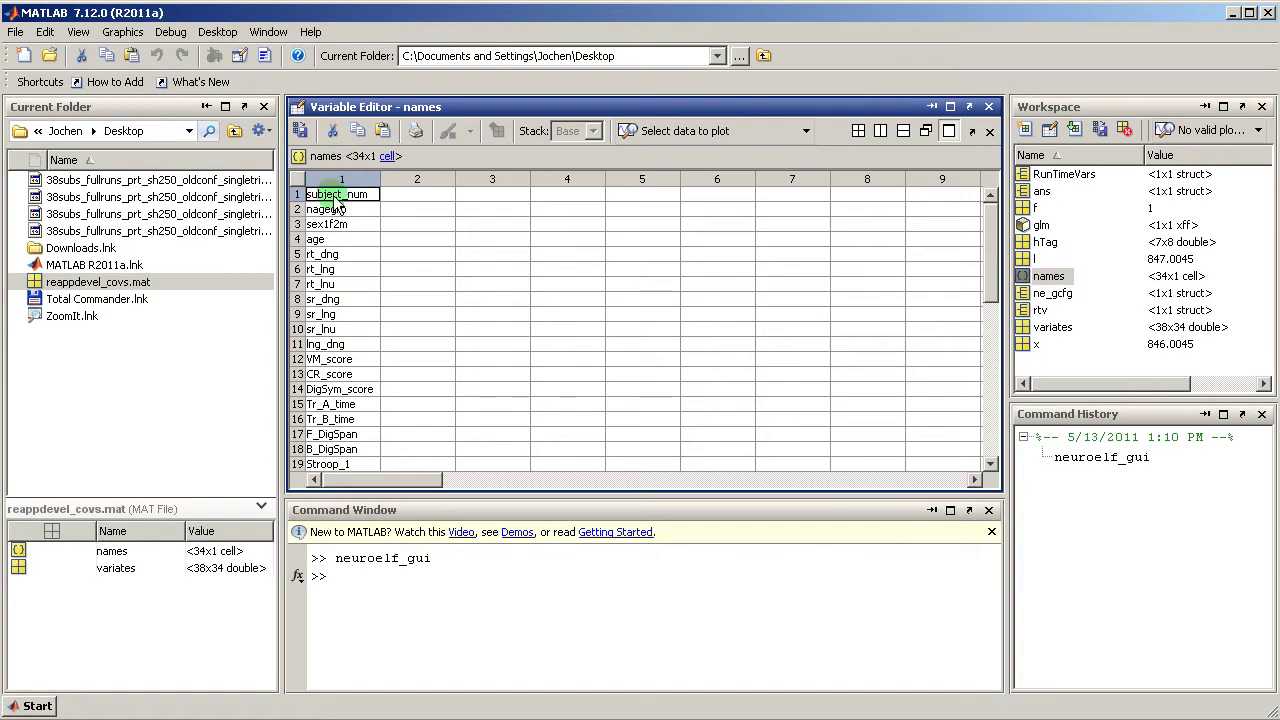
double_click(1050, 327)
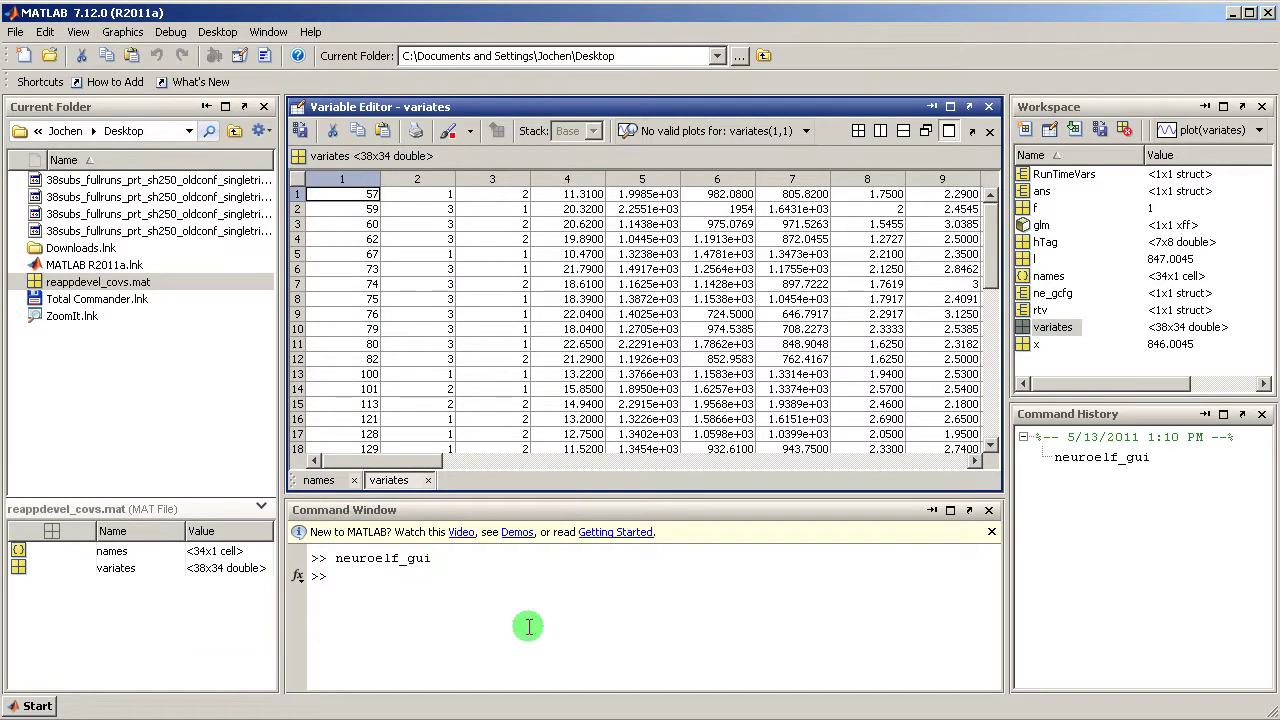
List the subject numbers with age under 14 by running variates(variates(:, 4) < 14, 1)
click(578, 602)
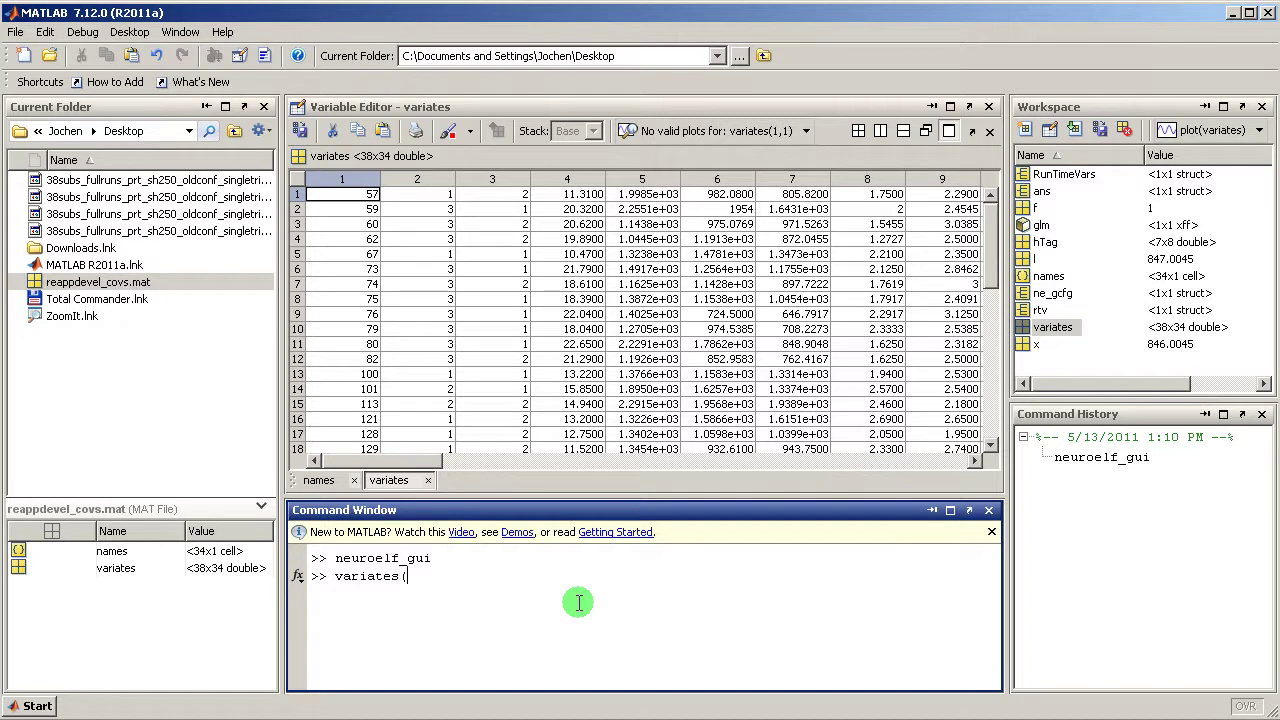
text(variates(variates(:, 4) < 14, 1)
key(Return)
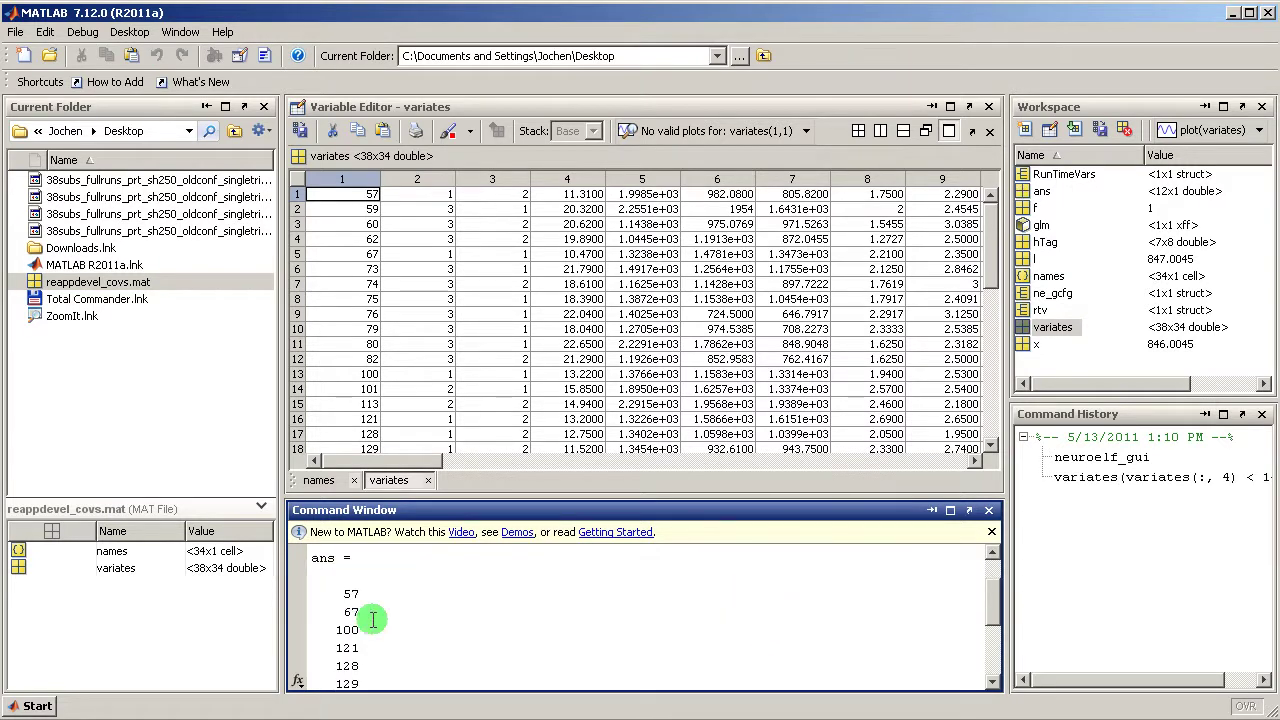
scroll(370, 595, down, 1)
scroll(370, 595, down, 2)
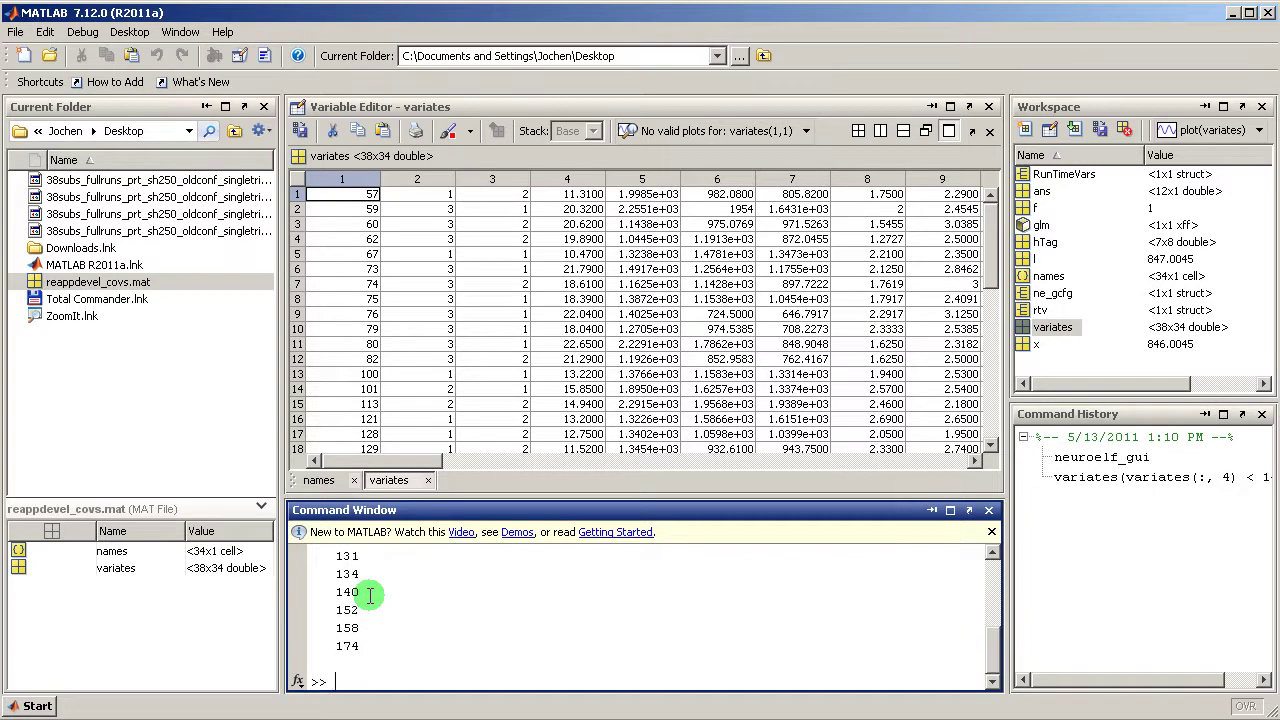
Rerun the variates query with a >= condition on column 4 to list the subject numbers for the 18 <= Age group
key(Up)
key(Left)
key(shift+Left)
text(>)
key(BackSpace)
key(Return)
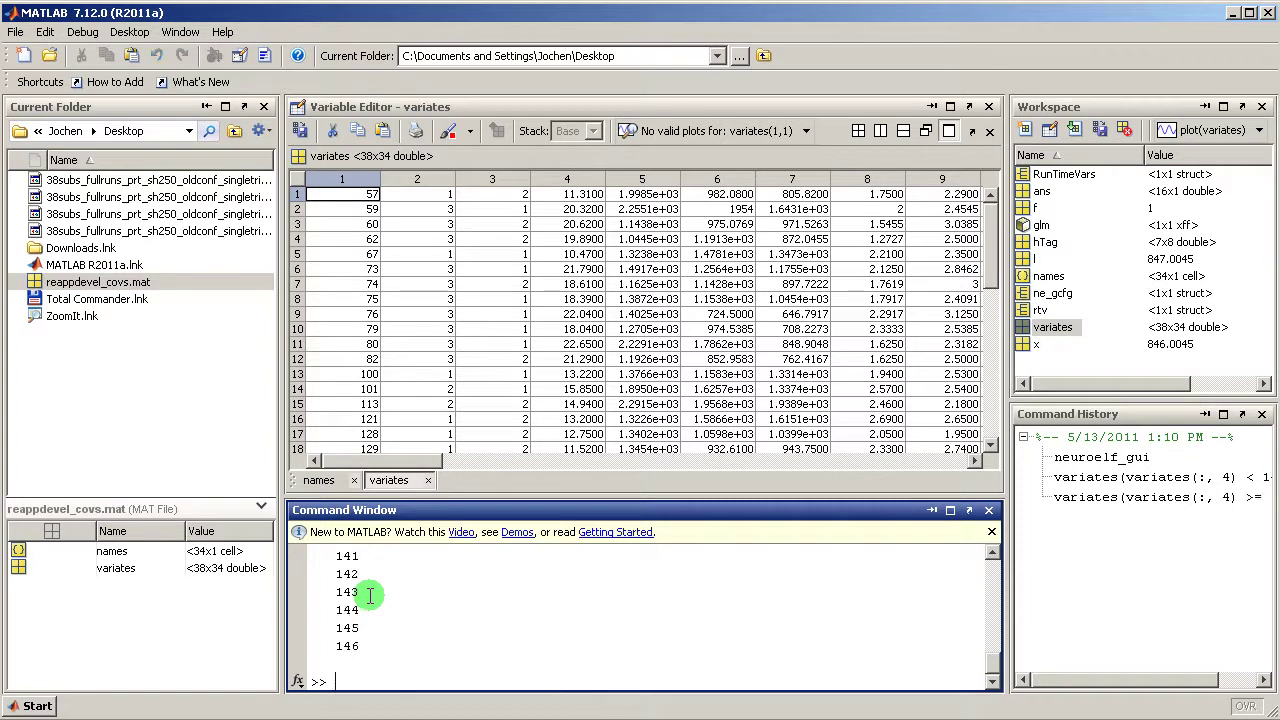
scroll(578, 615, up, 10)
scroll(578, 615, down, 1)
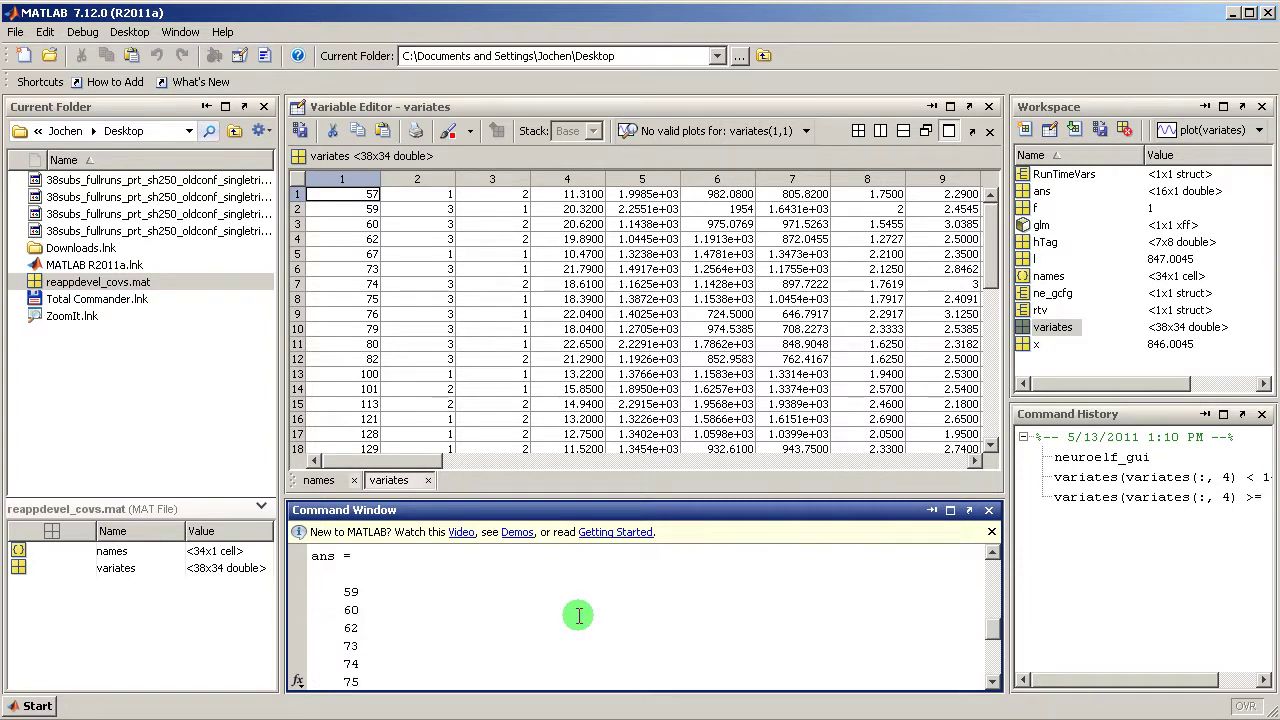
scroll(483, 615, down, 1)
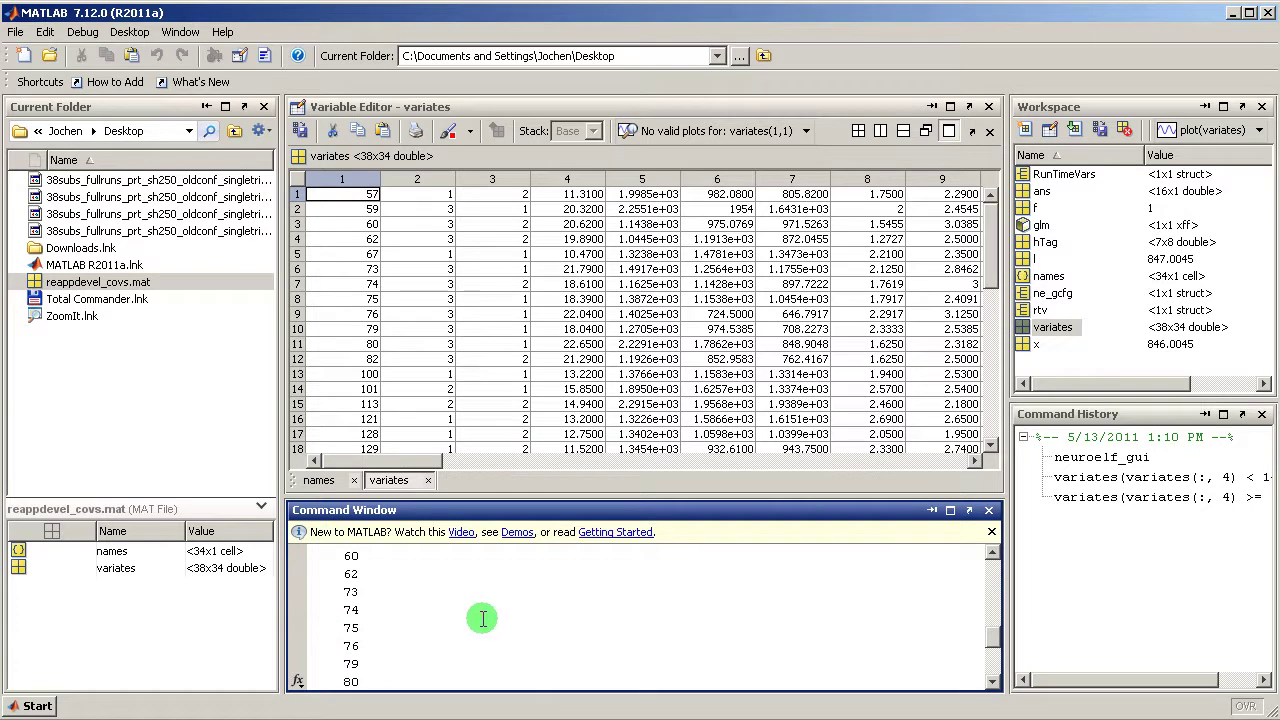
In the contrast manager, assign ks059, ks060, ks062, ks073, ks074, ks075, ks076, ks079 and ks080 to the 18 <= Age group
key(alt+Tab)
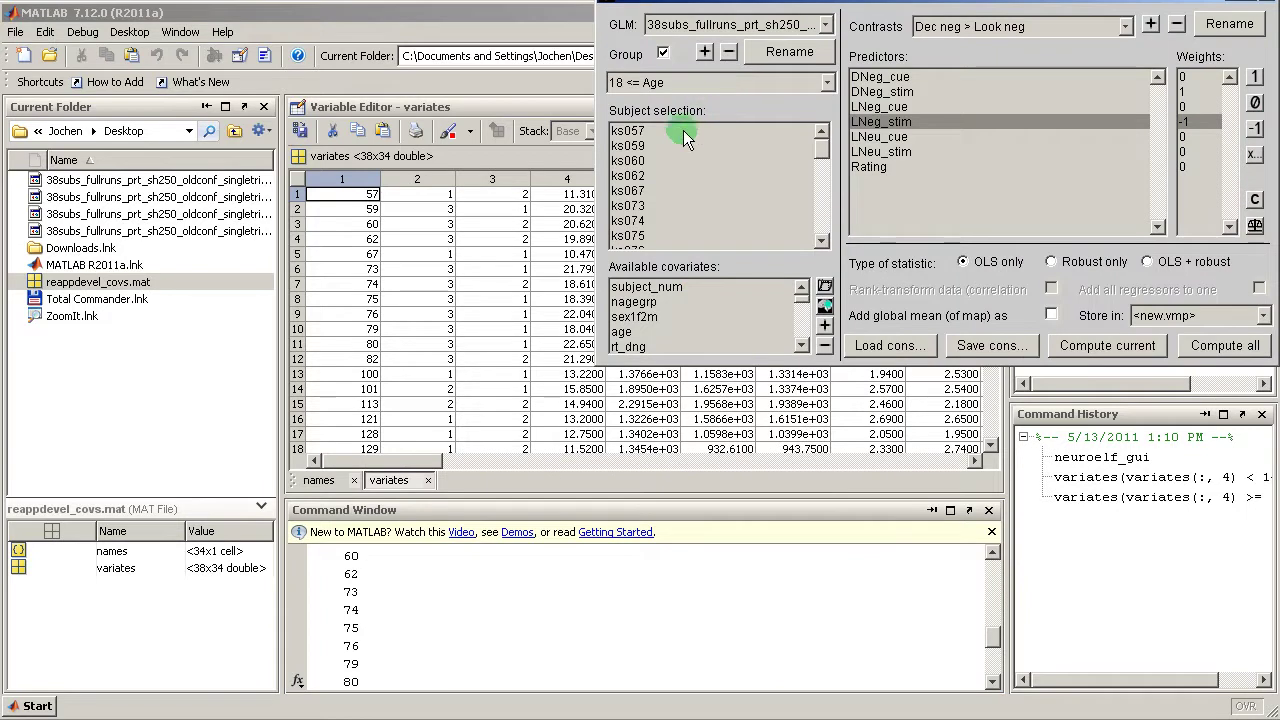
click(661, 145)
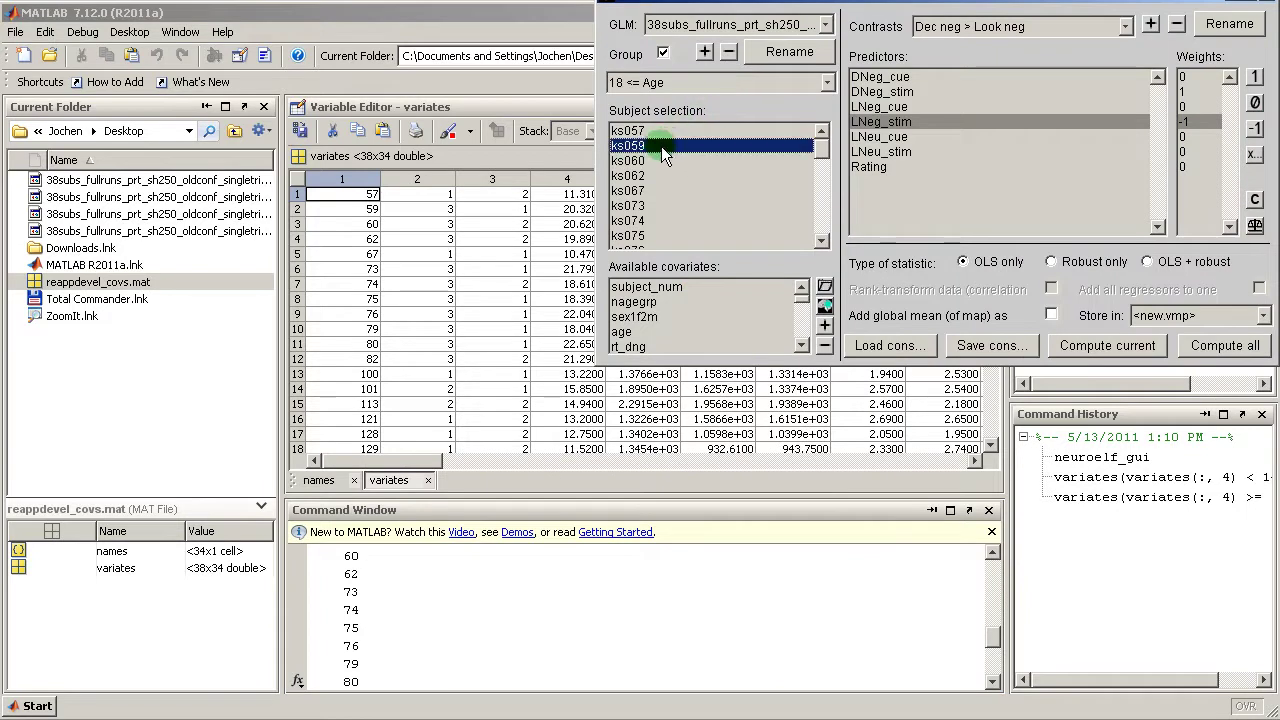
ctrl+click(656, 163)
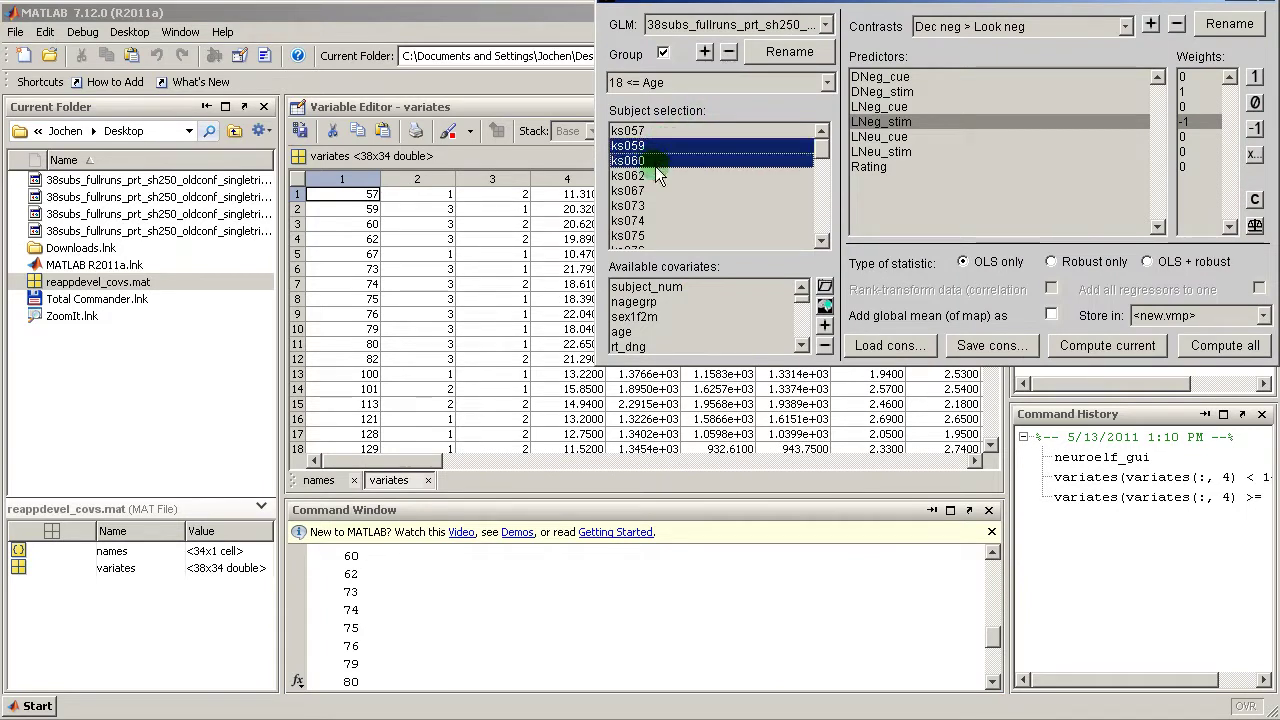
ctrl+click(652, 172)
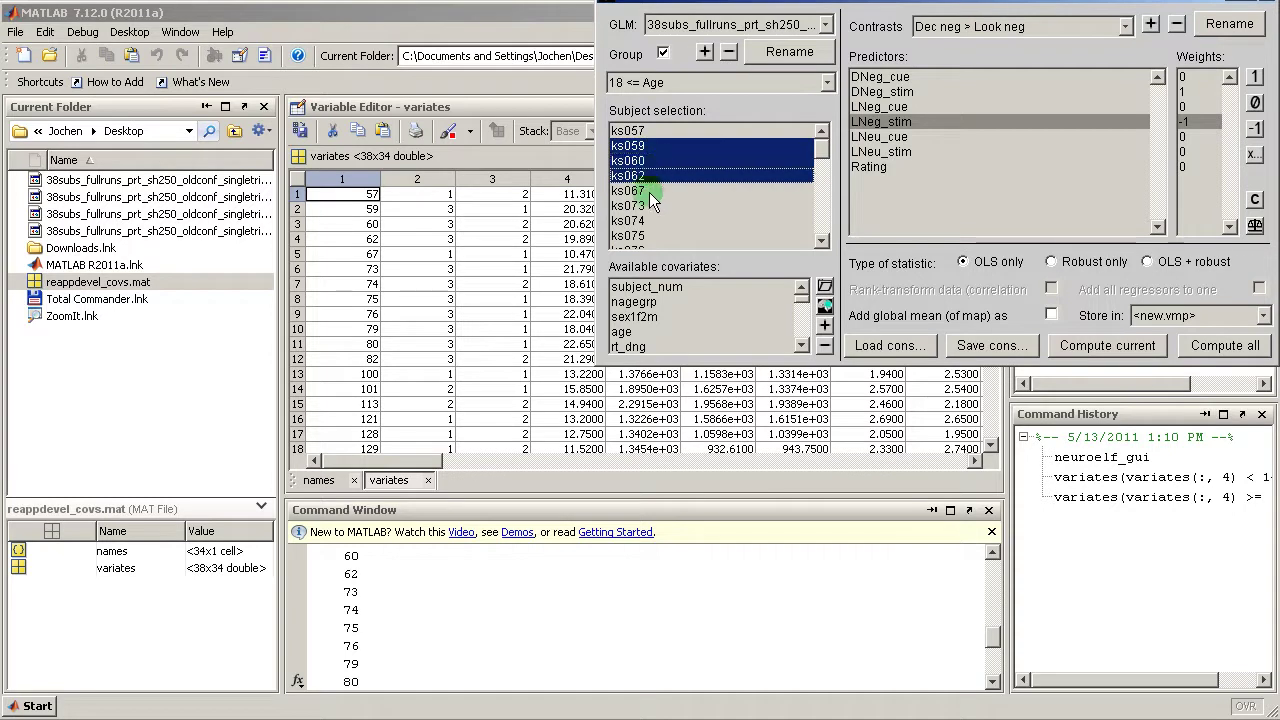
ctrl+click(649, 205)
ctrl+click(650, 219)
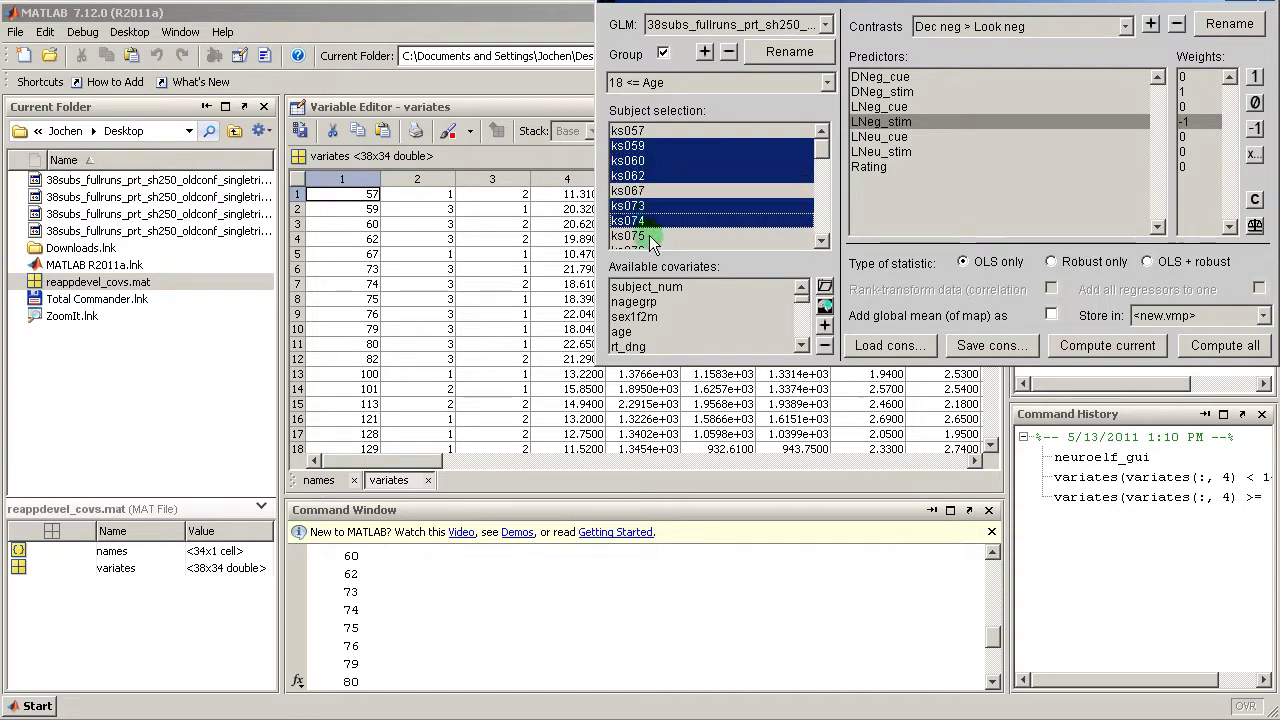
ctrl+click(648, 238)
scroll(668, 212, down, 1)
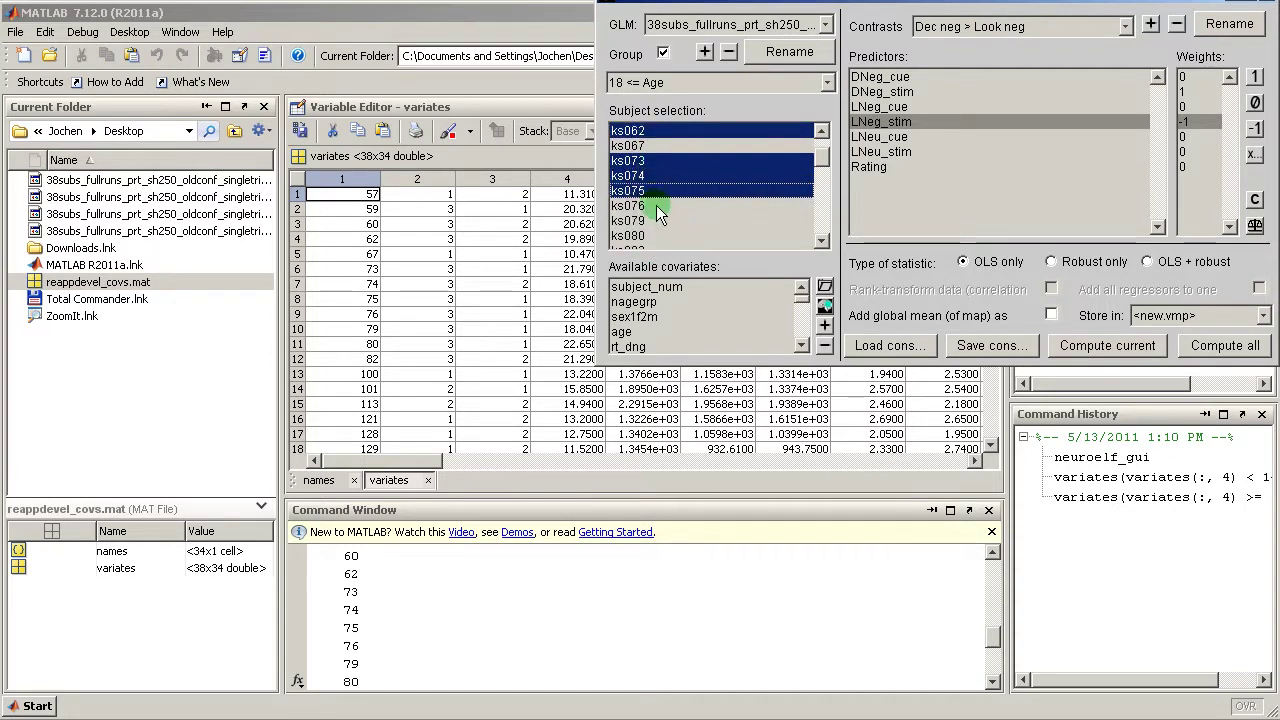
ctrl+click(661, 207)
ctrl+click(654, 221)
ctrl+click(647, 237)
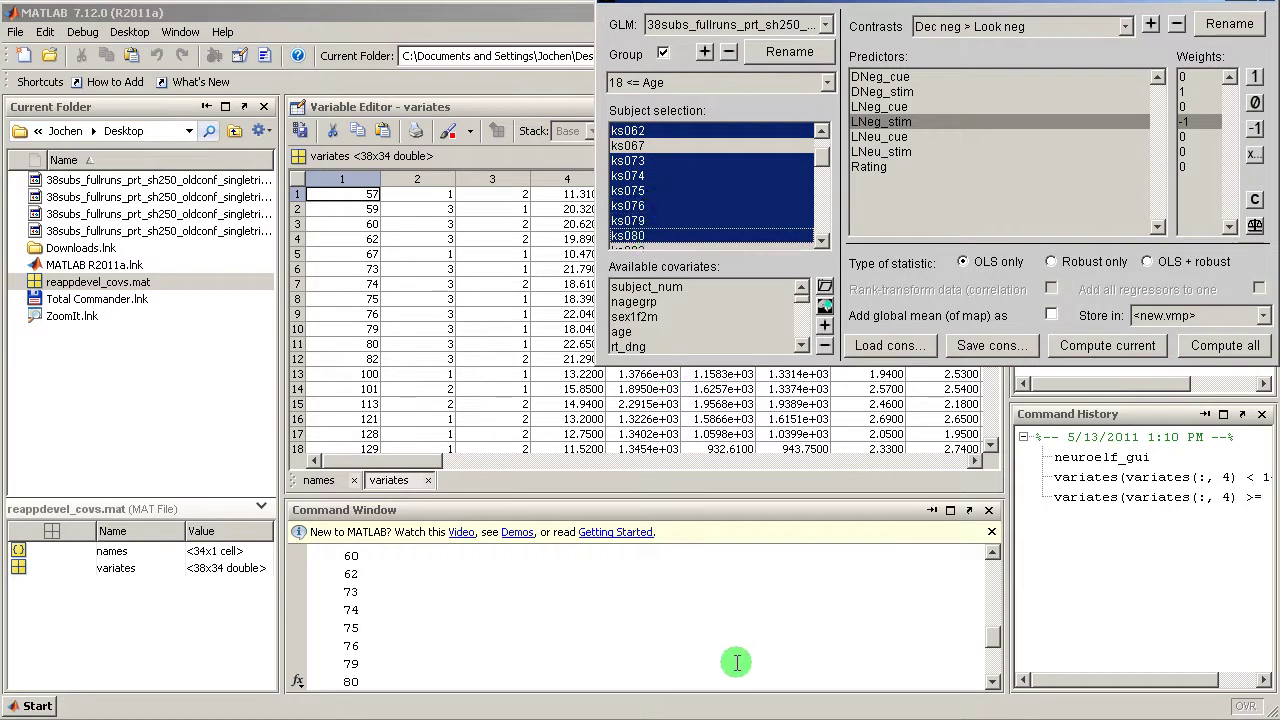
Check the rest of the query output and add ks082 and ks141 through ks146 to the 18 <= Age group
click(708, 641)
scroll(706, 640, down, 2)
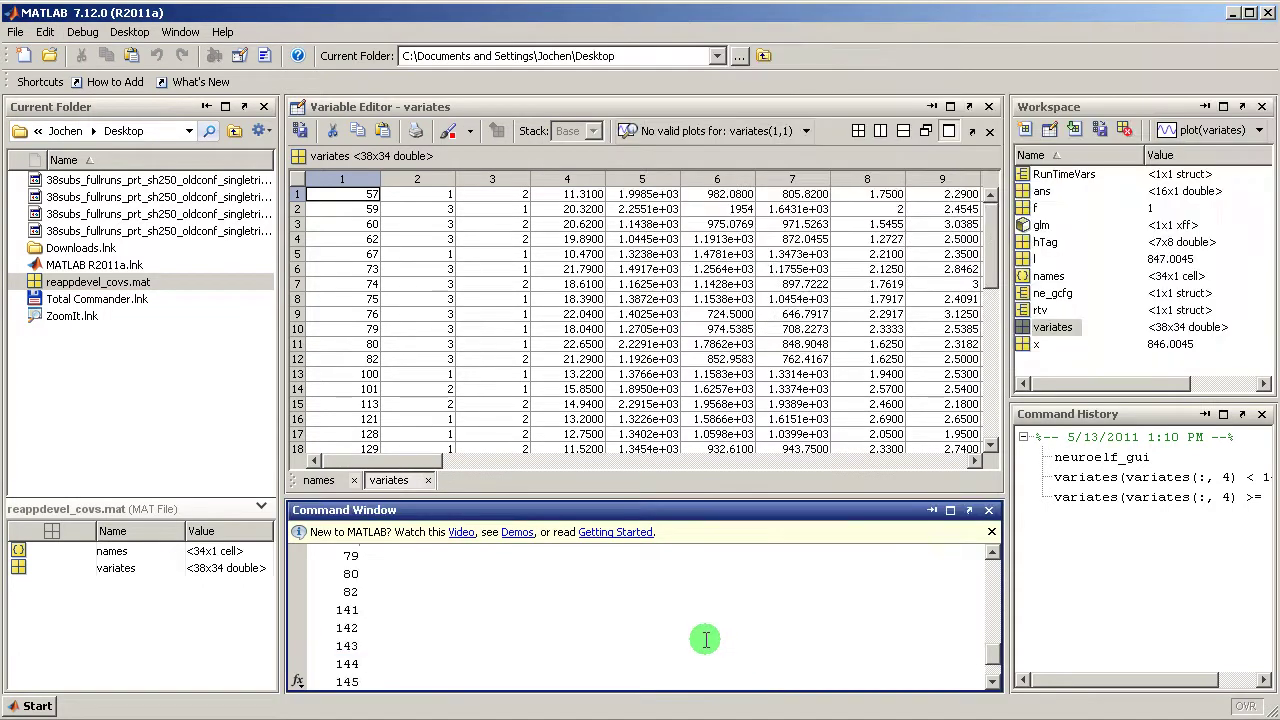
key(alt+Tab)
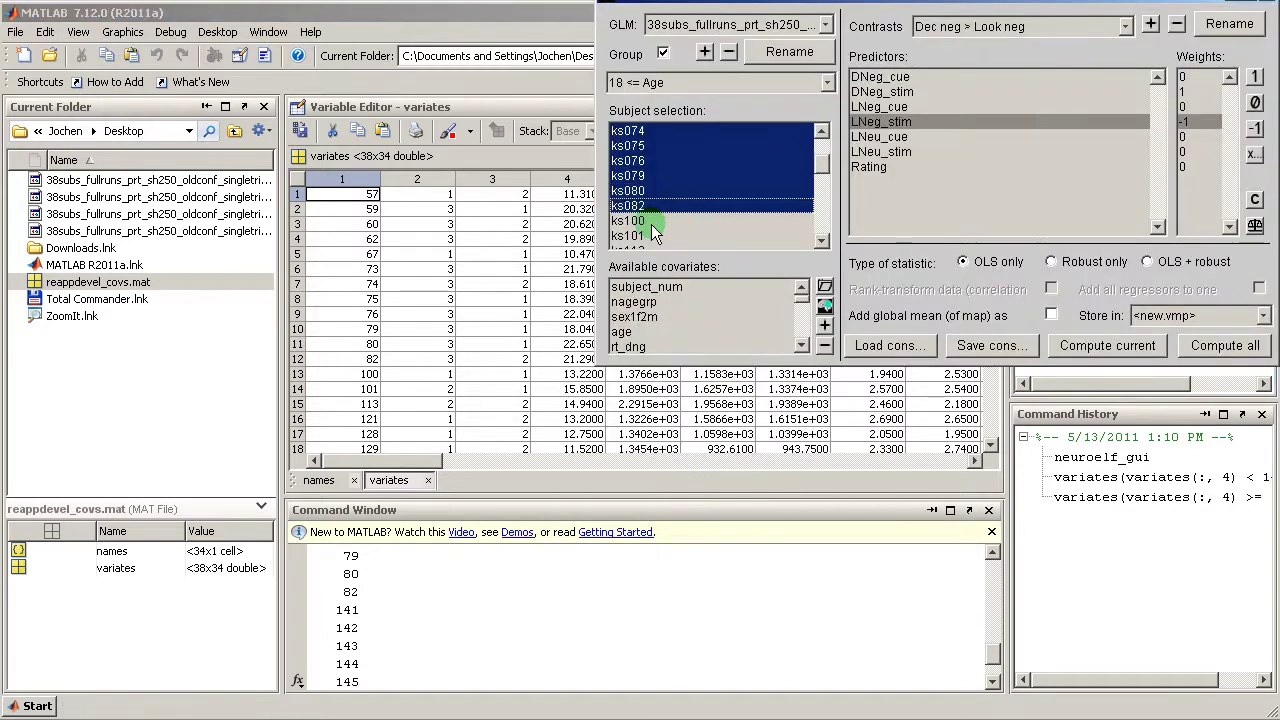
scroll(651, 224, down, 3)
scroll(651, 224, down, 1)
drag(648, 205, 650, 236)
scroll(652, 206, down, 2)
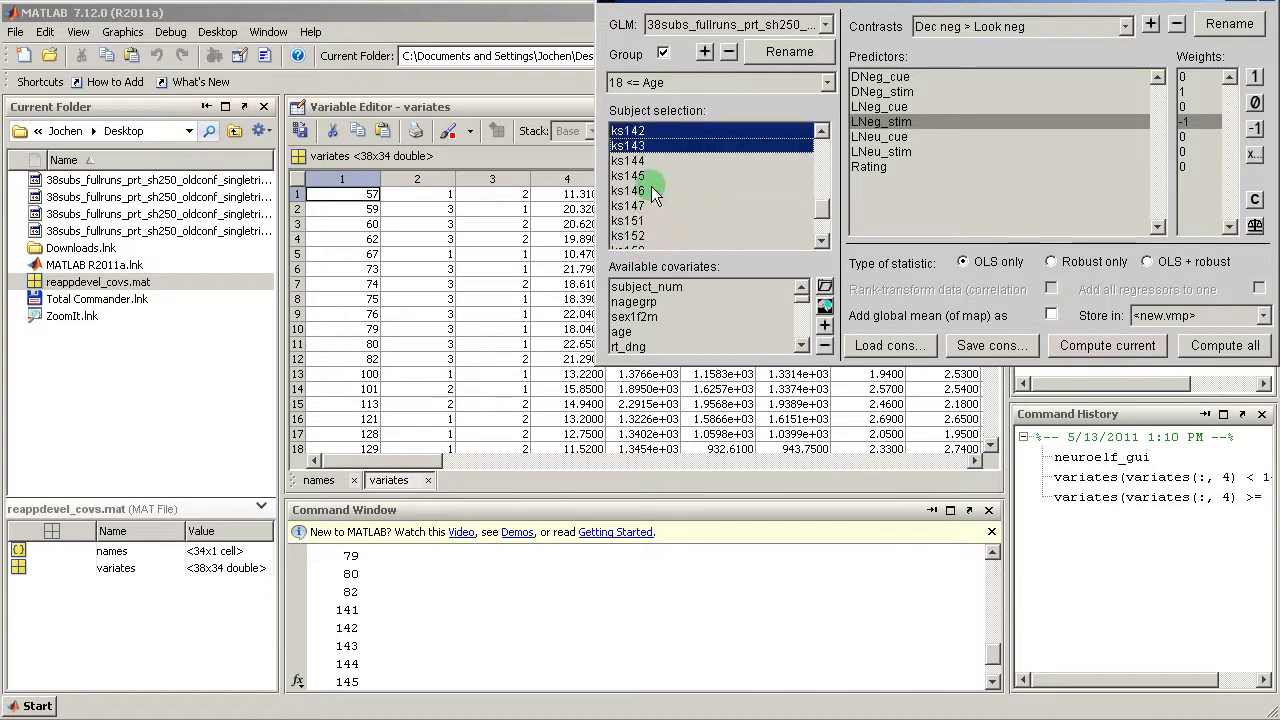
ctrl+click(651, 162)
ctrl+click(648, 174)
click(640, 620)
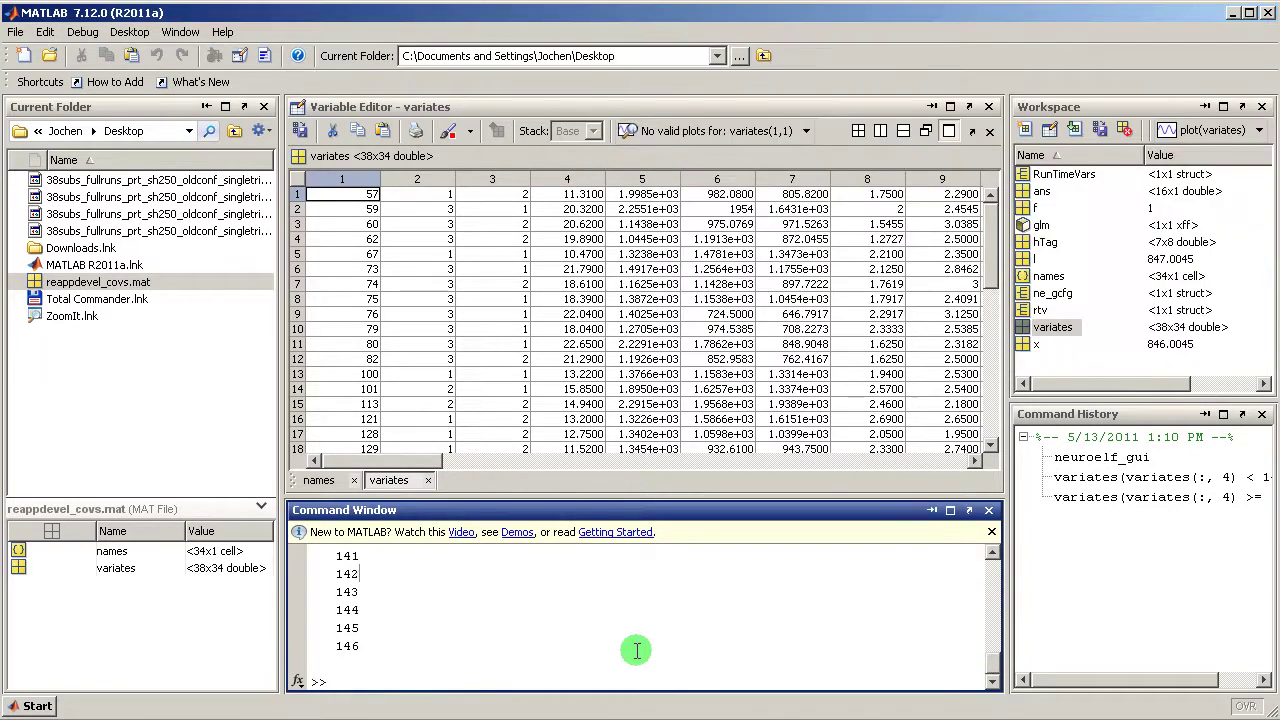
key(alt+Tab)
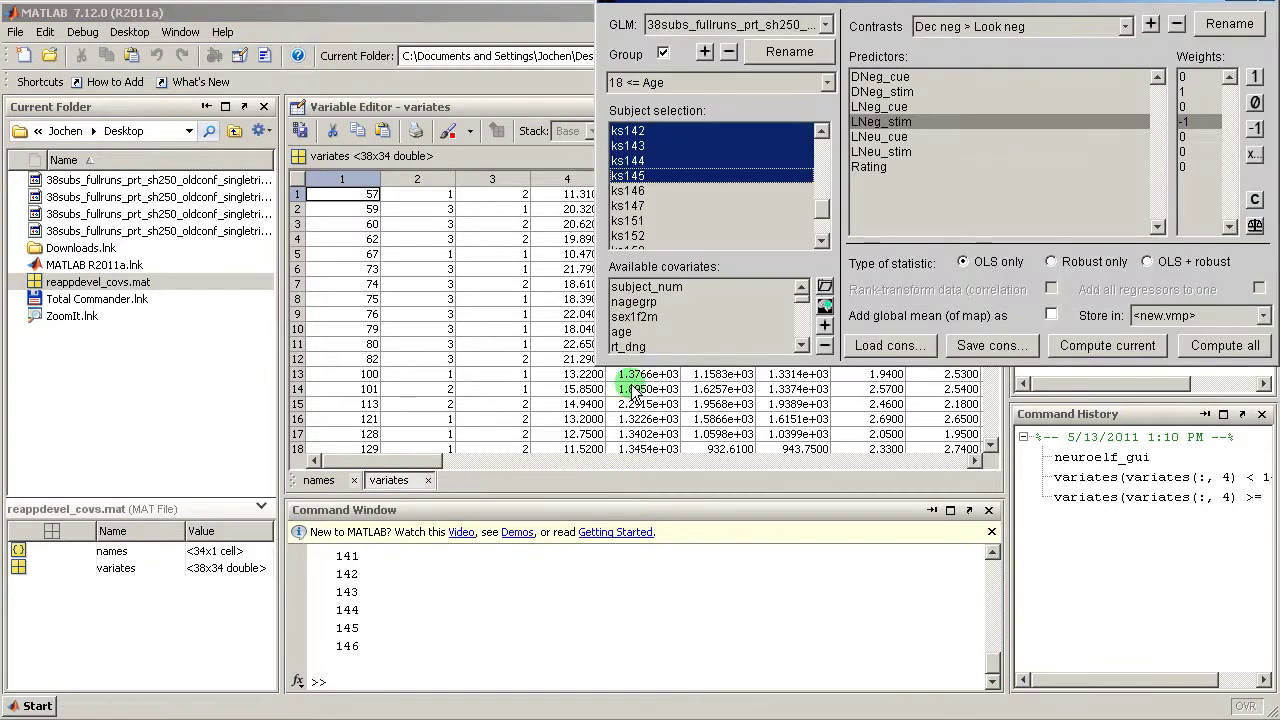
ctrl+click(644, 190)
List the middle age group's subject numbers in MATLAB with variates(variates(:, 4) >= 14 & variates(:, 4) < 18, 1)
click(528, 645)
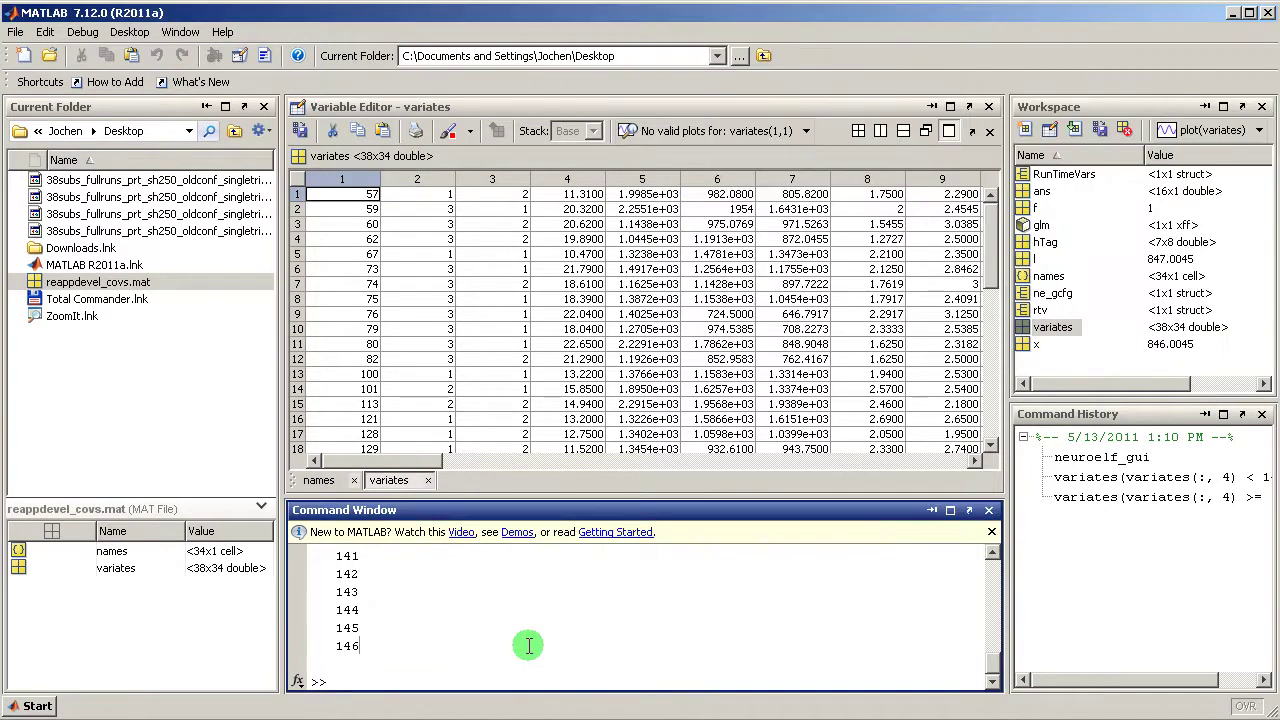
key(Up)
text(iates(:, 4)
key(Return)
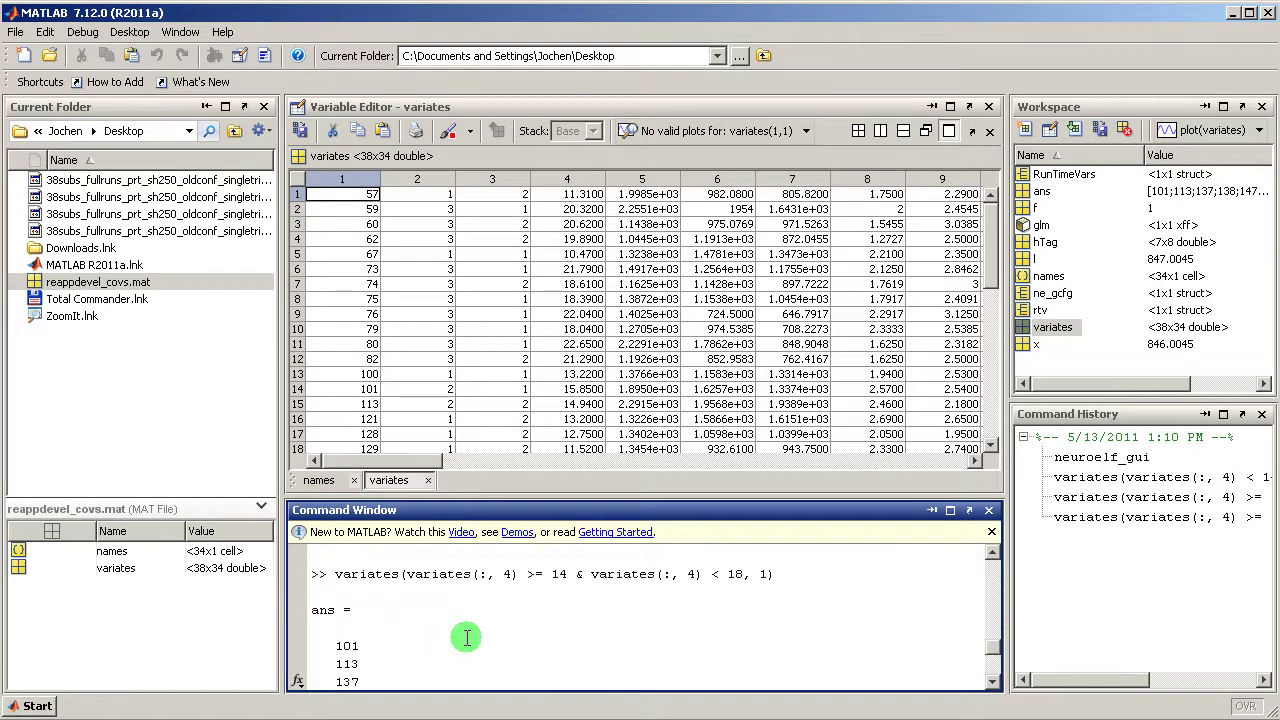
In the contrast manager, assign ks101, ks113, ks137 and ks138 to the 14 <= Age < 18 group
key(alt+Tab)
click(689, 81)
click(696, 121)
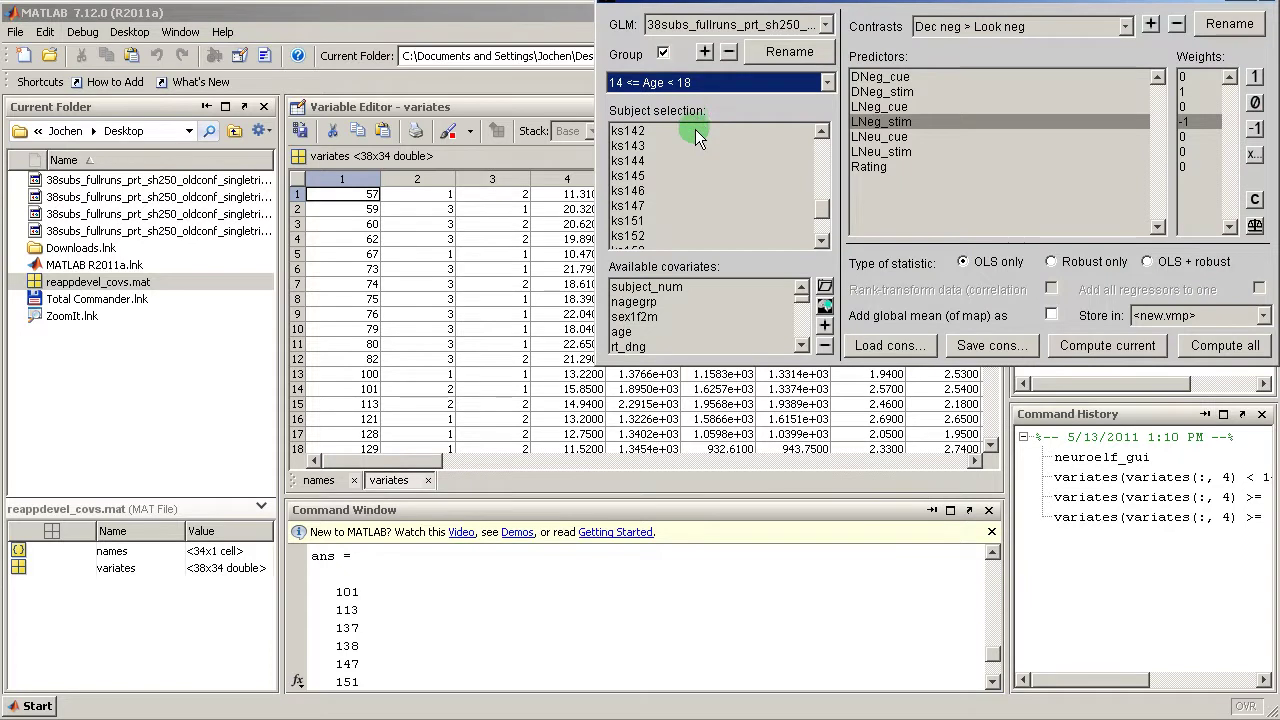
drag(820, 208, 823, 176)
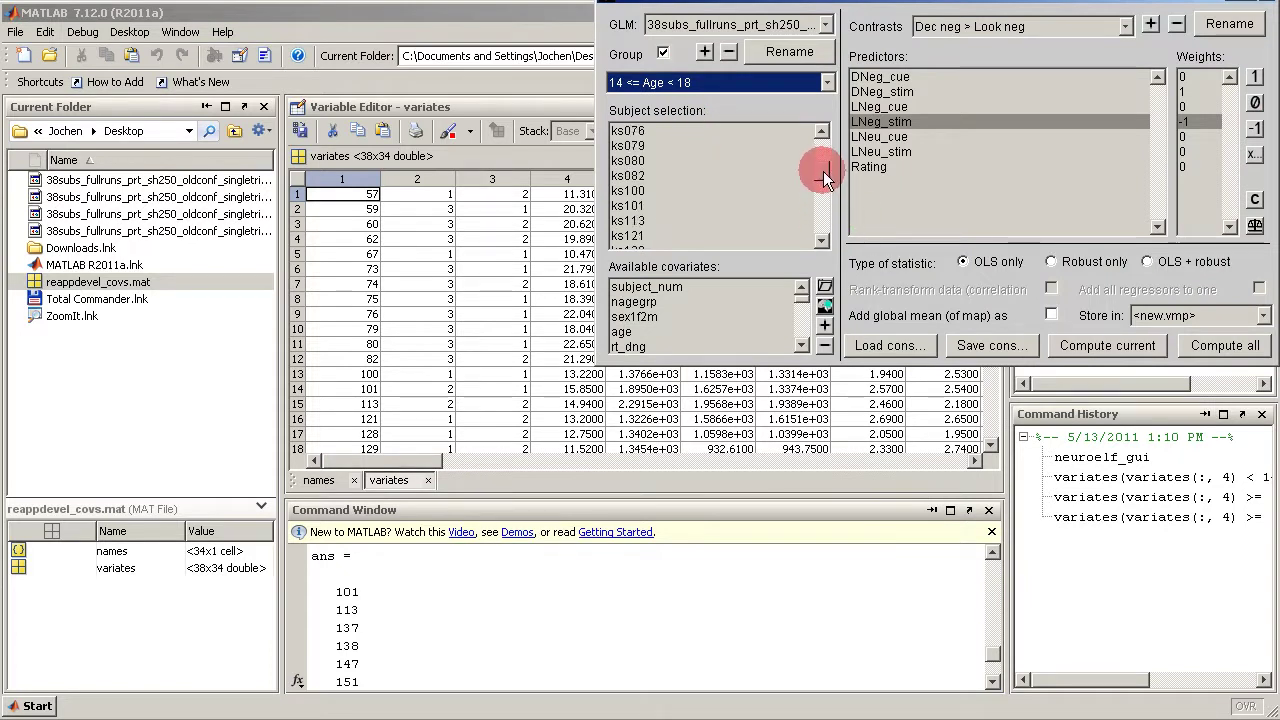
click(670, 203)
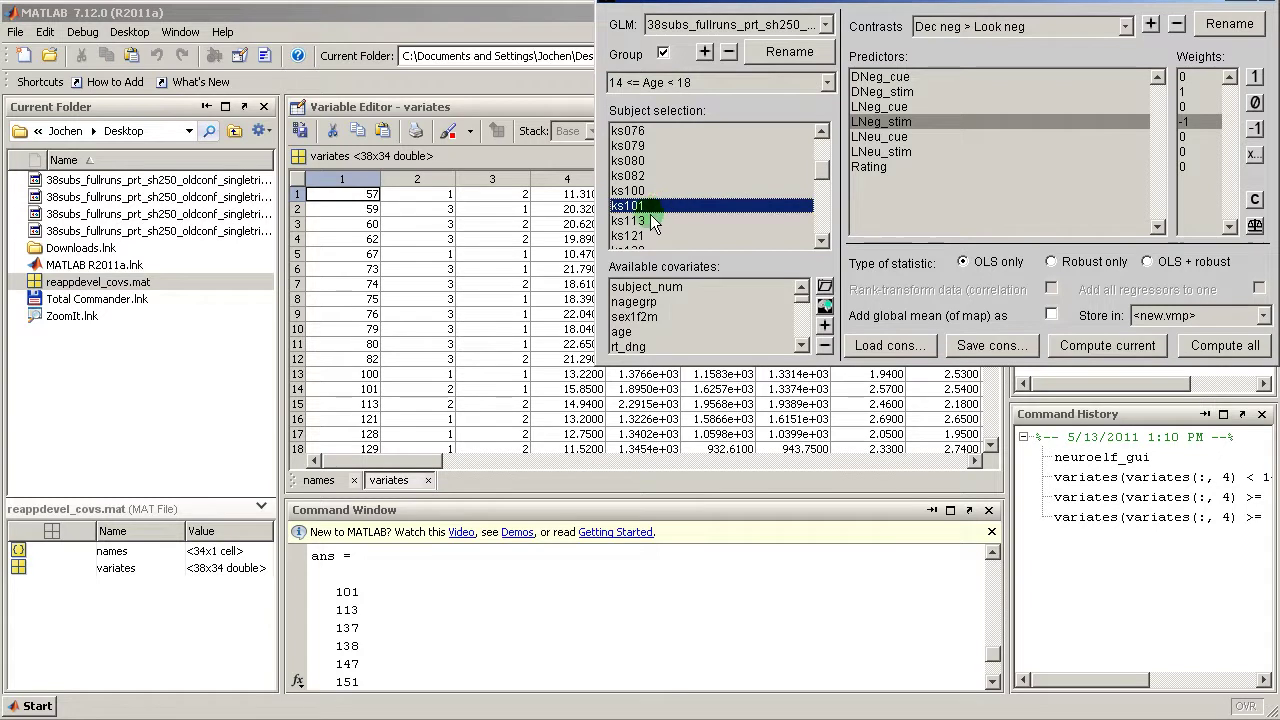
ctrl+click(649, 215)
scroll(652, 215, down, 4)
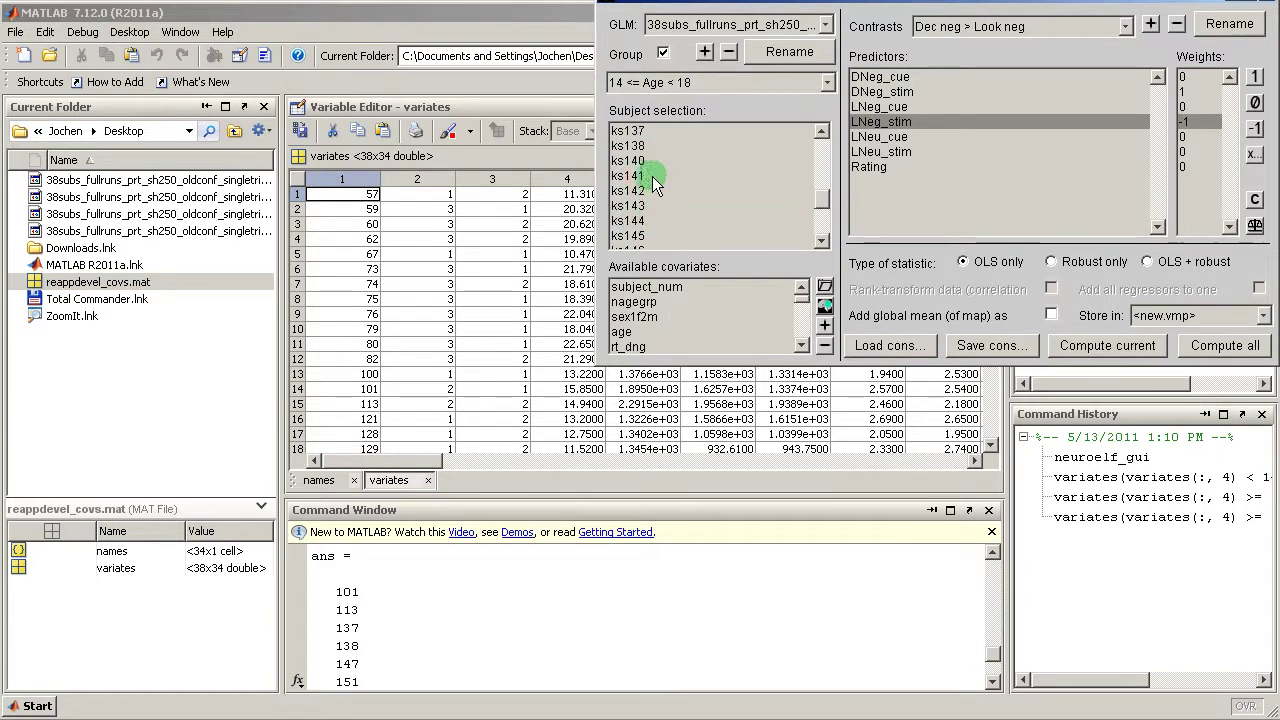
ctrl+click(650, 130)
ctrl+click(651, 143)
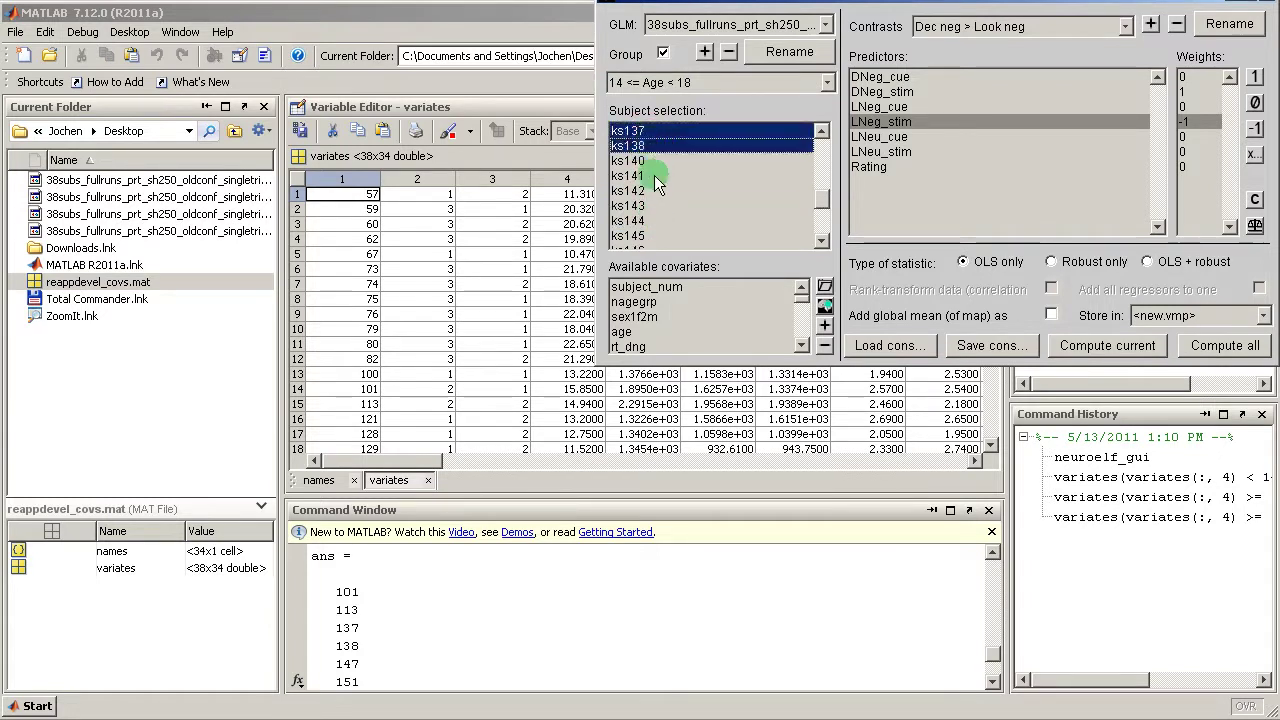
Add ks147 and ks151 to the group, check the rest of the query output, and add ks164, ks165, ks170 and ks171
scroll(647, 217, down, 2)
ctrl+click(648, 176)
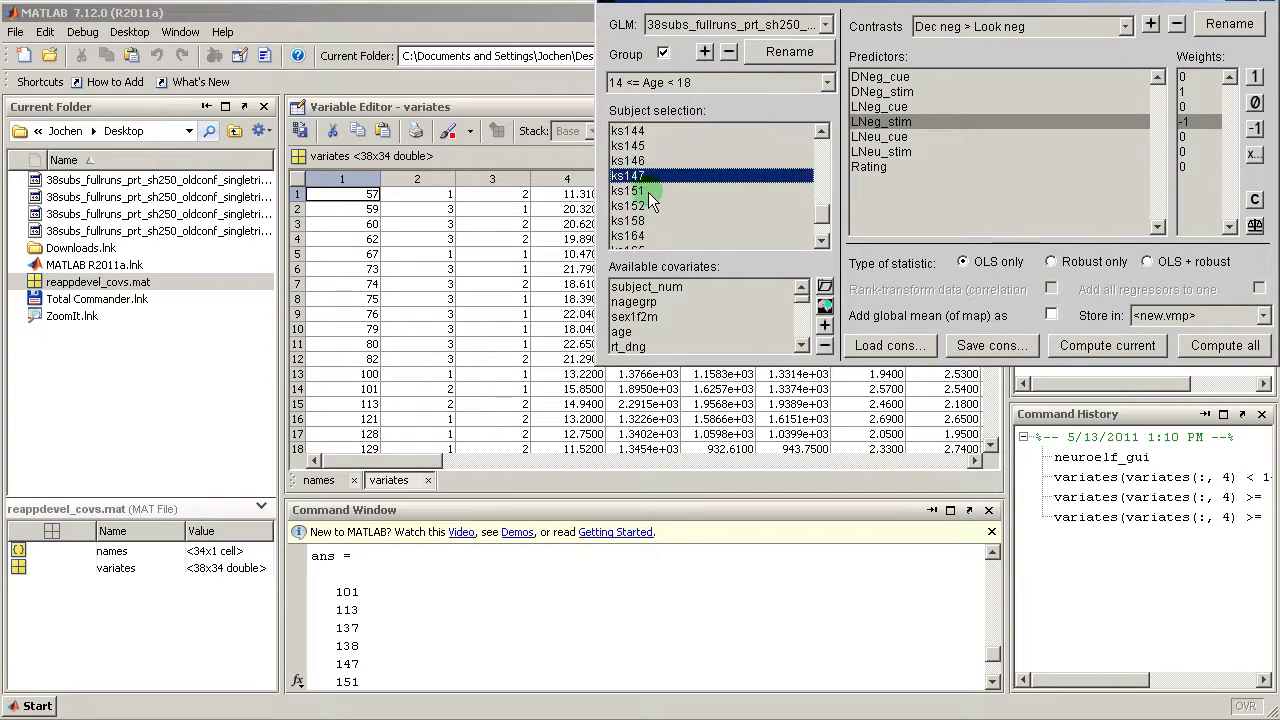
ctrl+click(646, 194)
click(653, 616)
scroll(653, 616, down, 2)
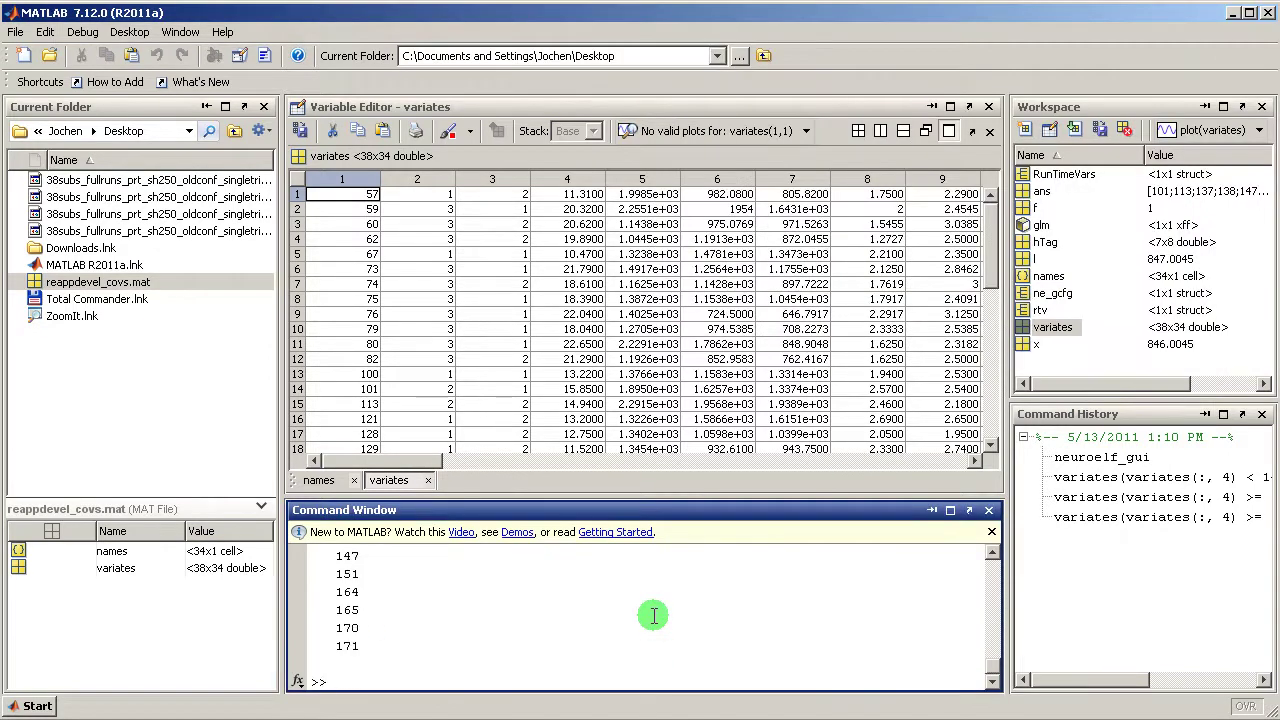
key(alt+Tab)
ctrl+click(665, 234)
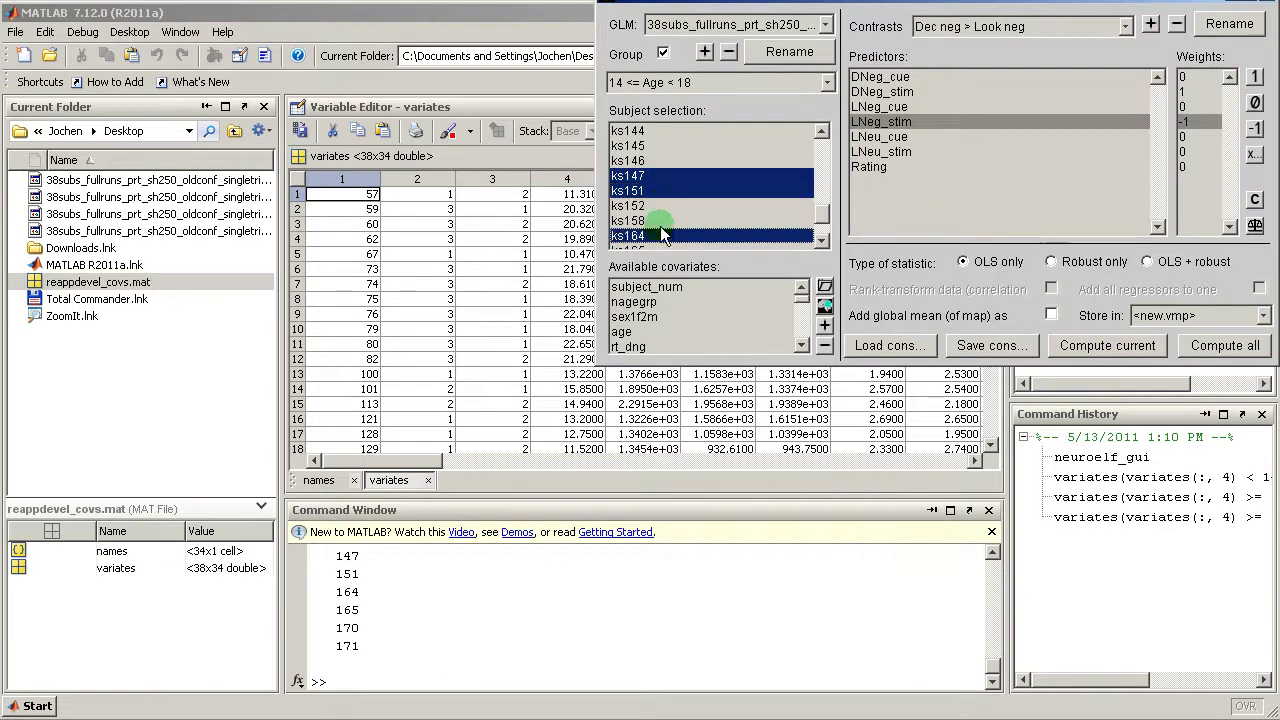
scroll(664, 210, down, 1)
ctrl+click(664, 204)
scroll(664, 204, down, 1)
ctrl+click(662, 210)
ctrl+click(656, 228)
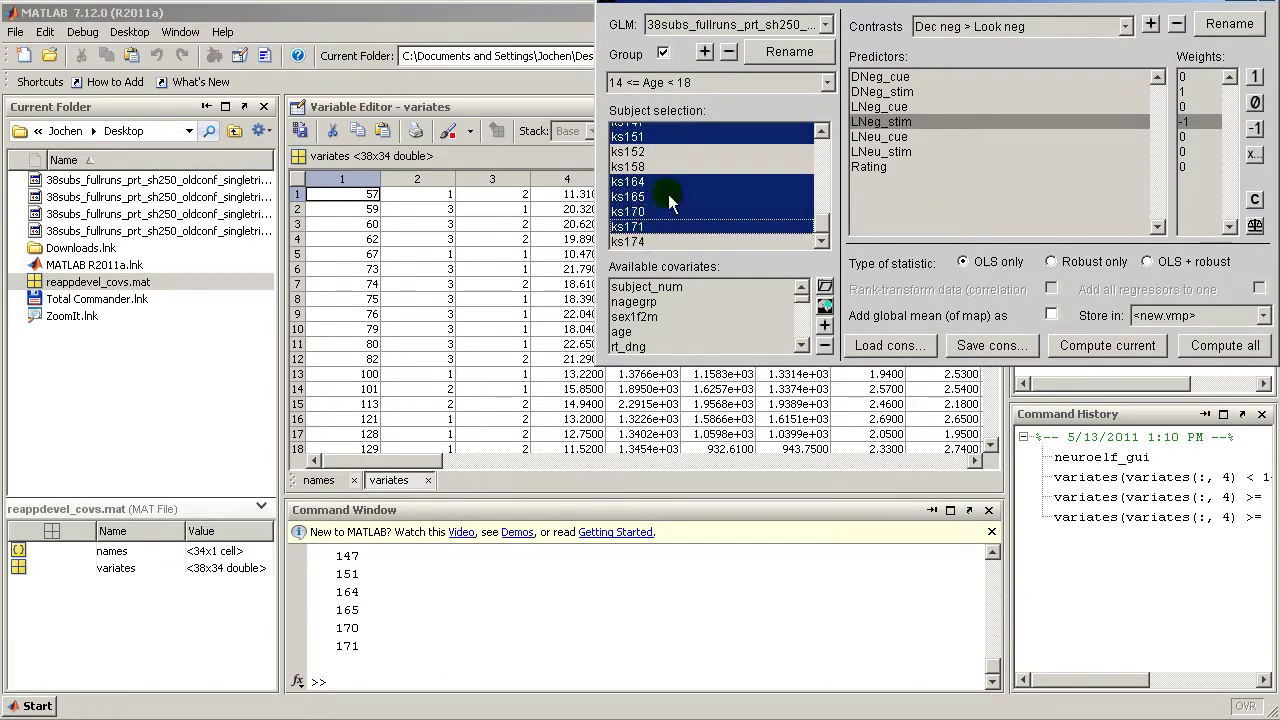
Switch to the Age < 14 group and rerun the variates query with the < 14 condition in MATLAB
click(701, 85)
click(696, 104)
drag(823, 229, 824, 134)
click(825, 609)
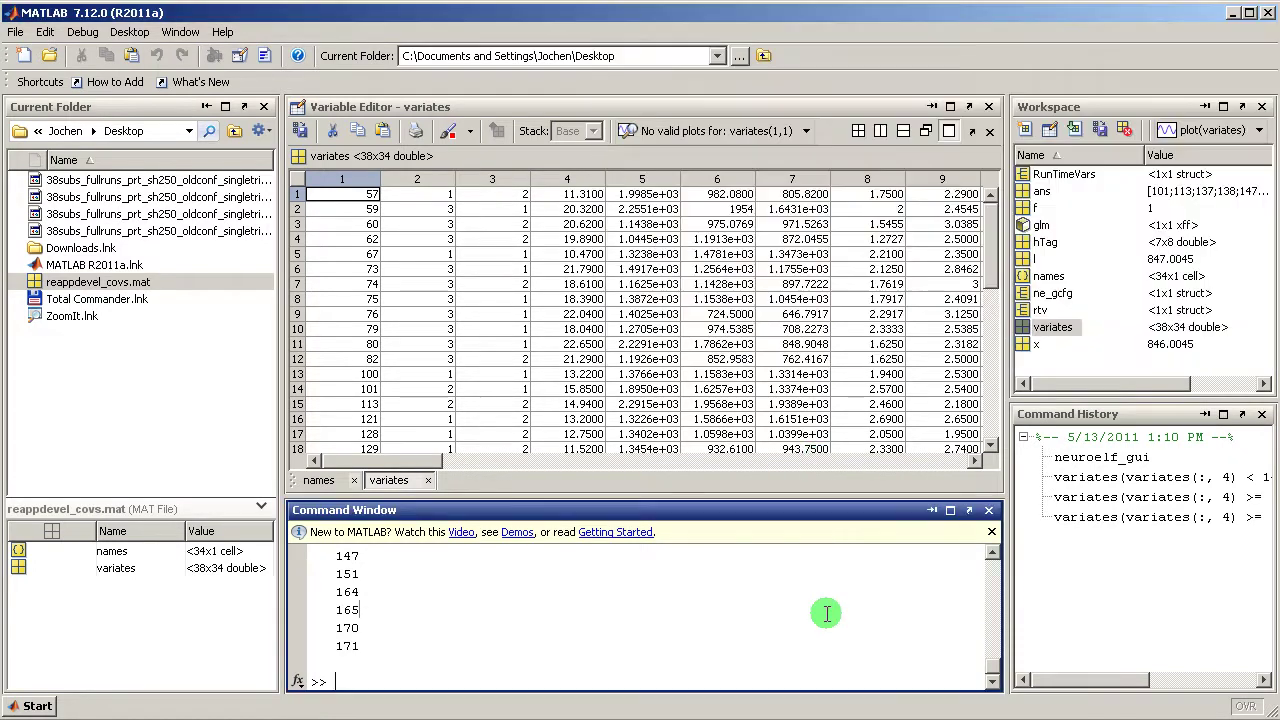
key(Up)
key(Return)
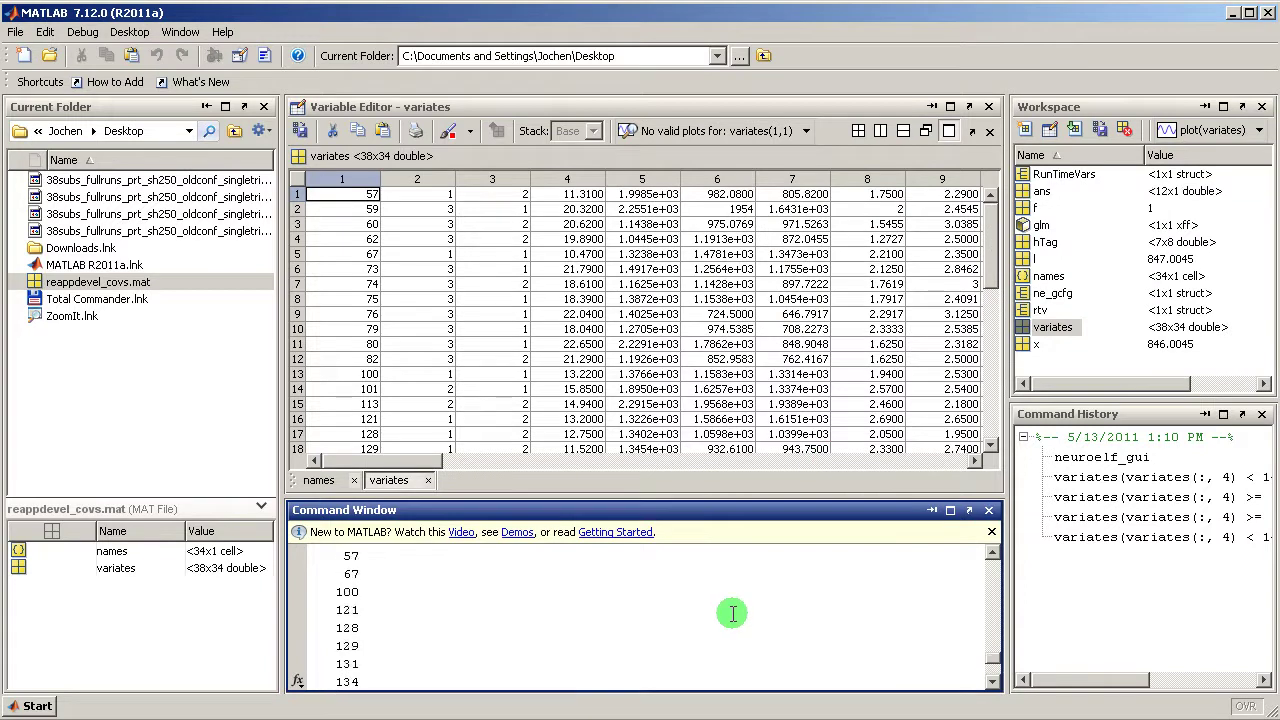
Compare the subjects selected in the Age < 14 group with the subject numbers listed in MATLAB
key(alt+Tab)
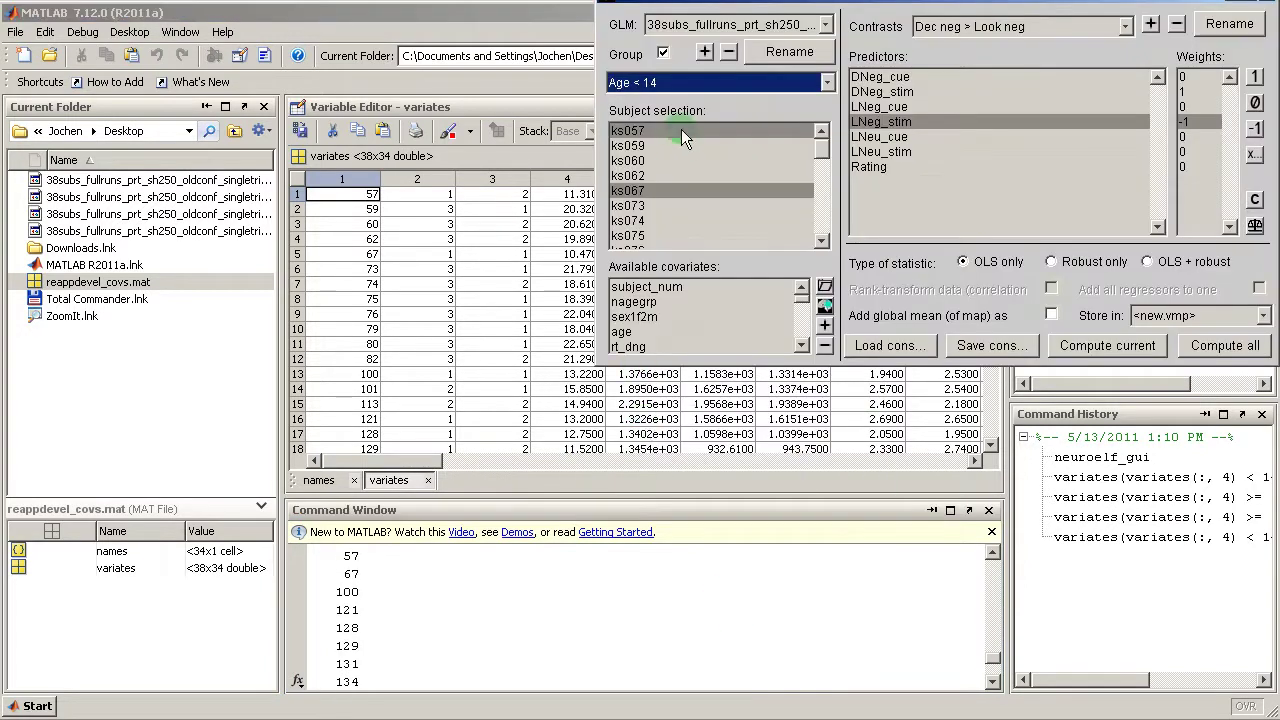
click(821, 242)
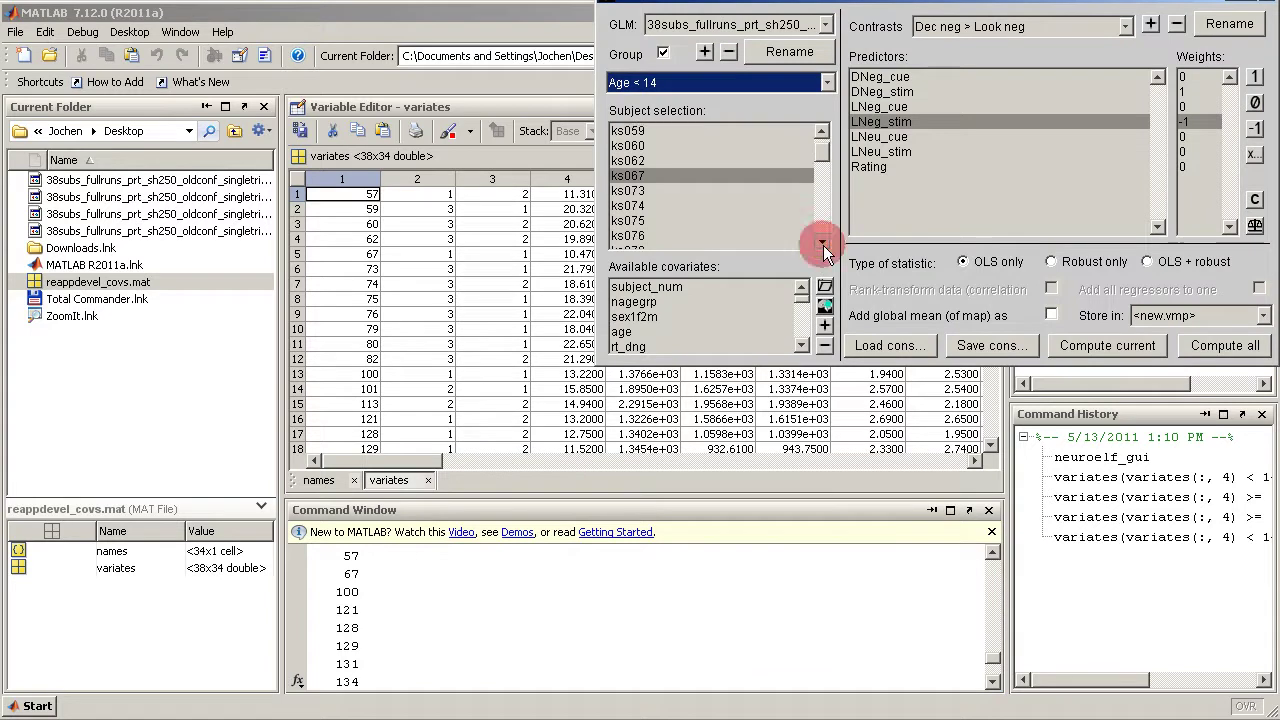
click(821, 242)
click(821, 242)
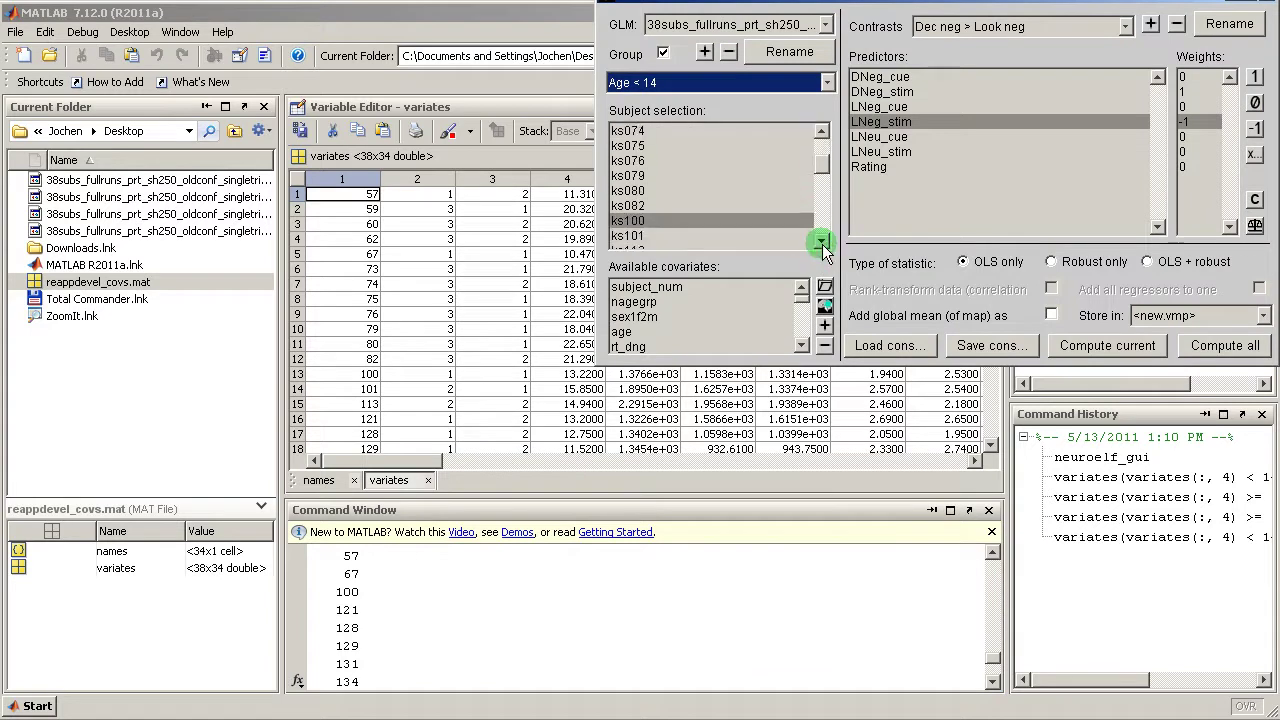
click(821, 242)
click(821, 242)
click(821, 242)
click(821, 242)
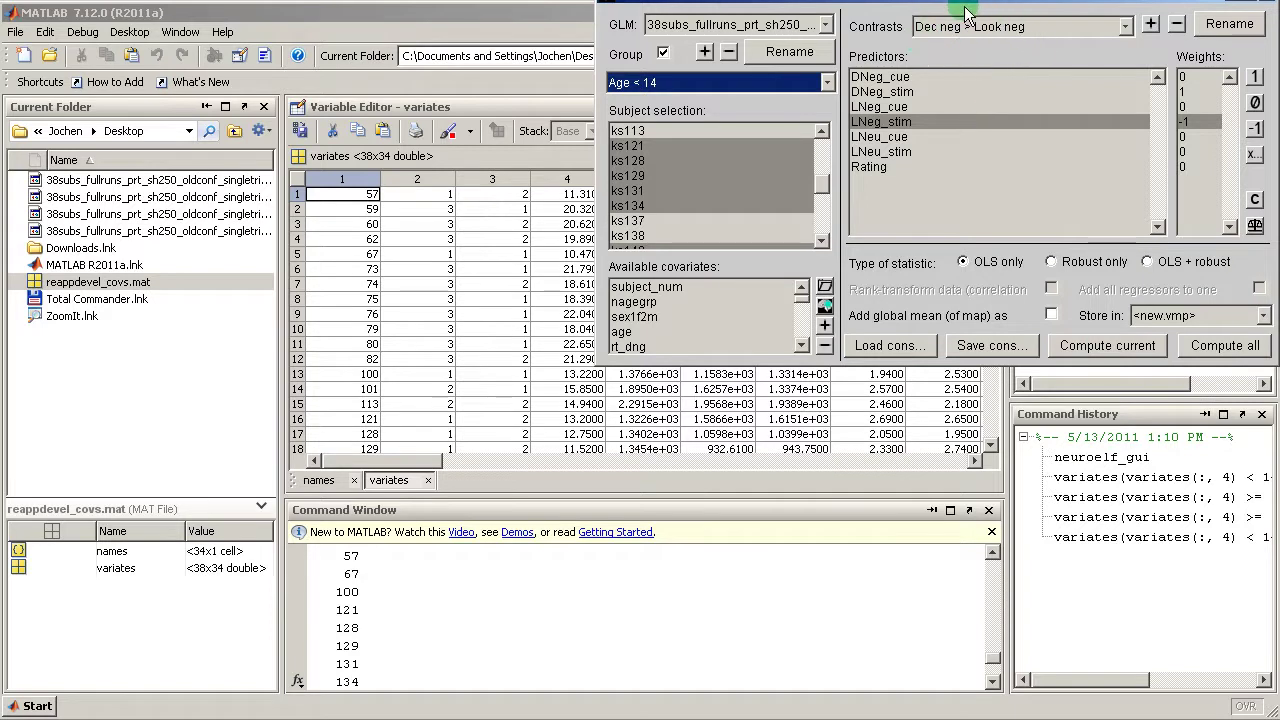
Minimize the MATLAB window and turn off subject grouping in the contrast manager
click(510, 18)
click(1231, 12)
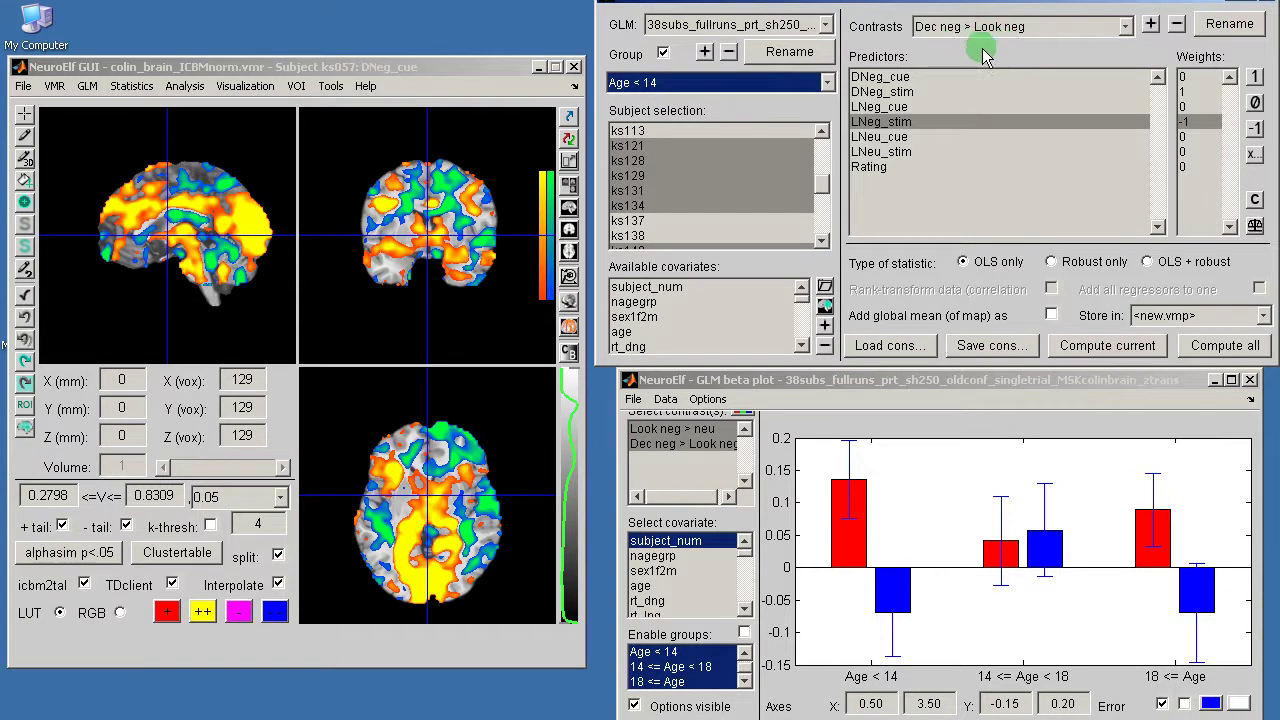
click(663, 54)
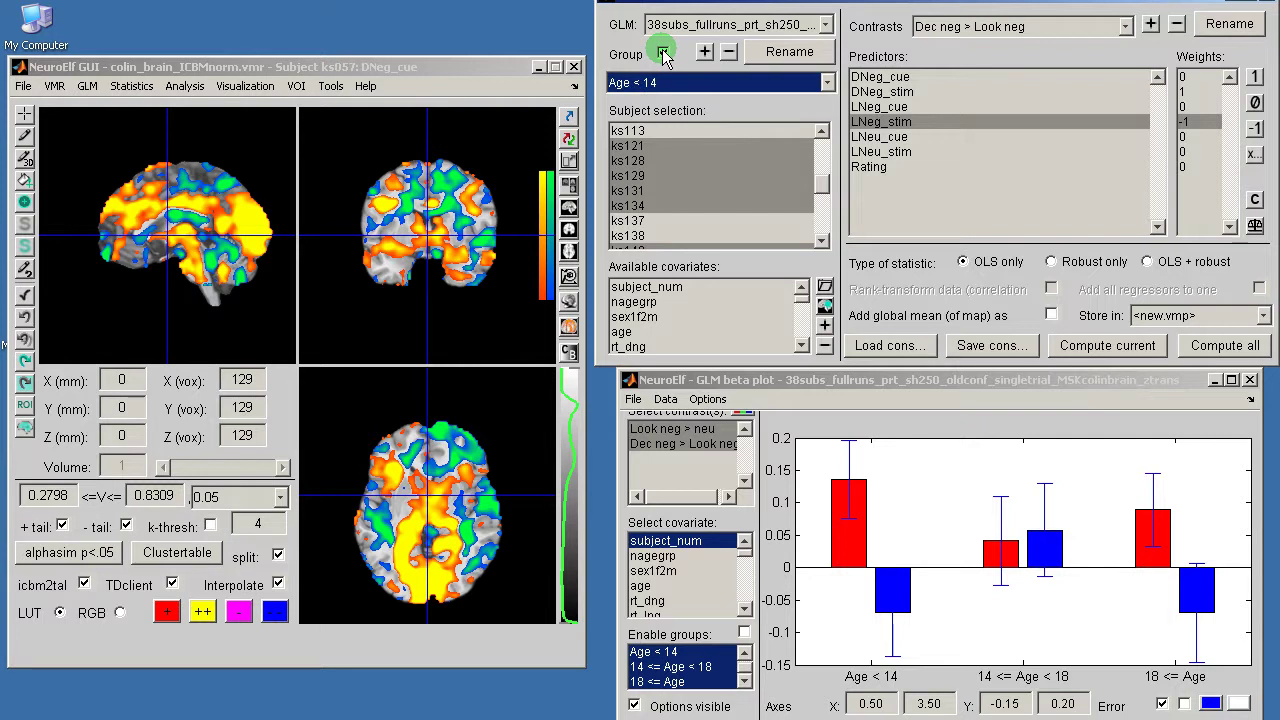
click(663, 54)
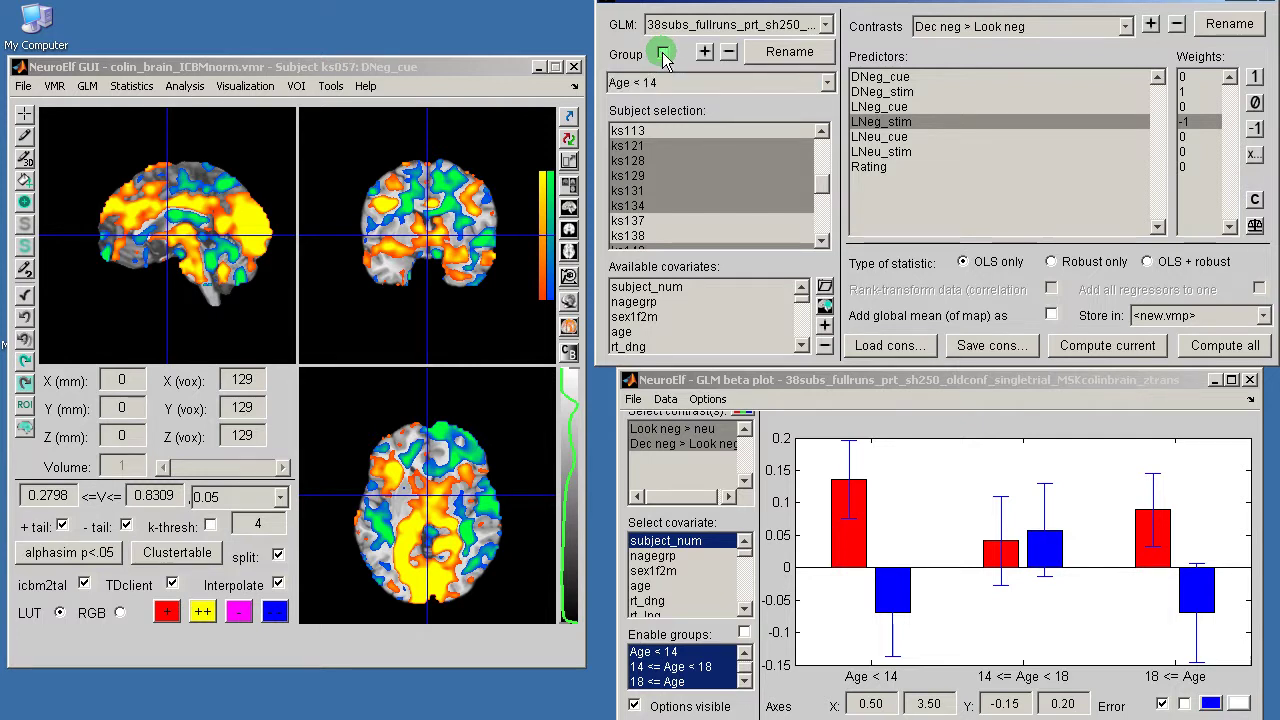
click(663, 54)
click(663, 54)
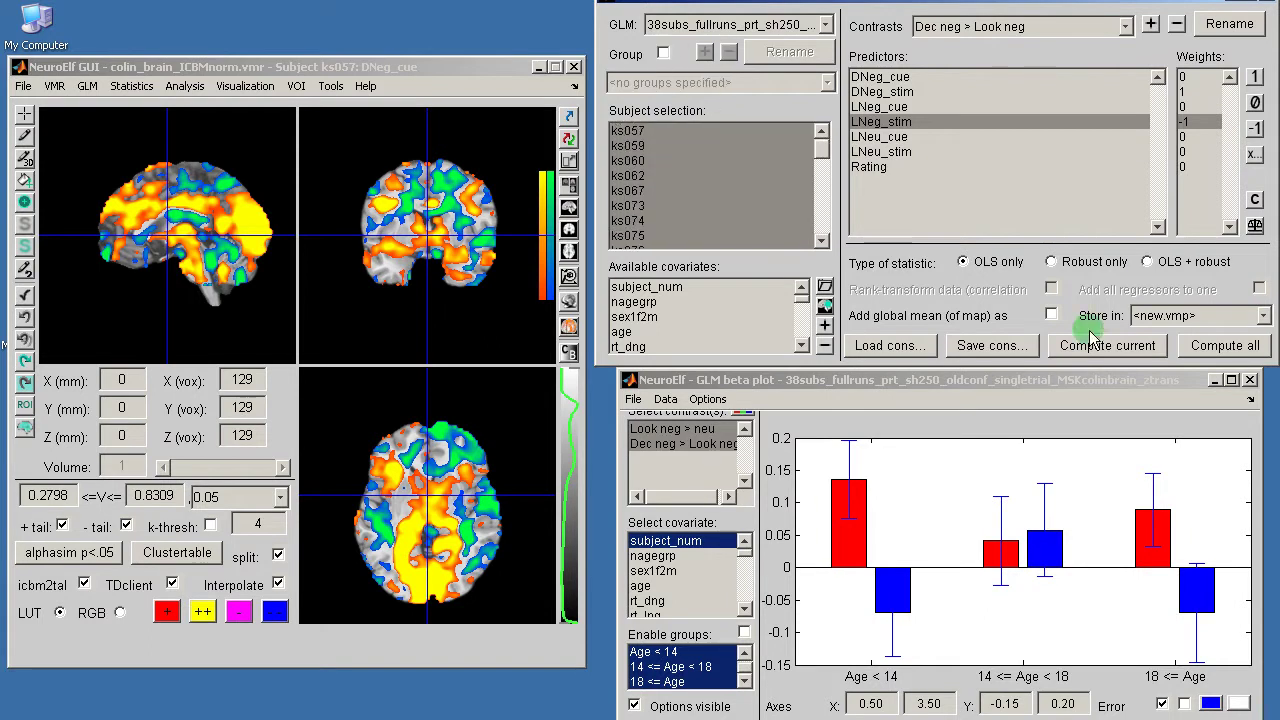
Compute all contrasts with OLS statistics into a new VMP and check the list of available maps
click(1128, 346)
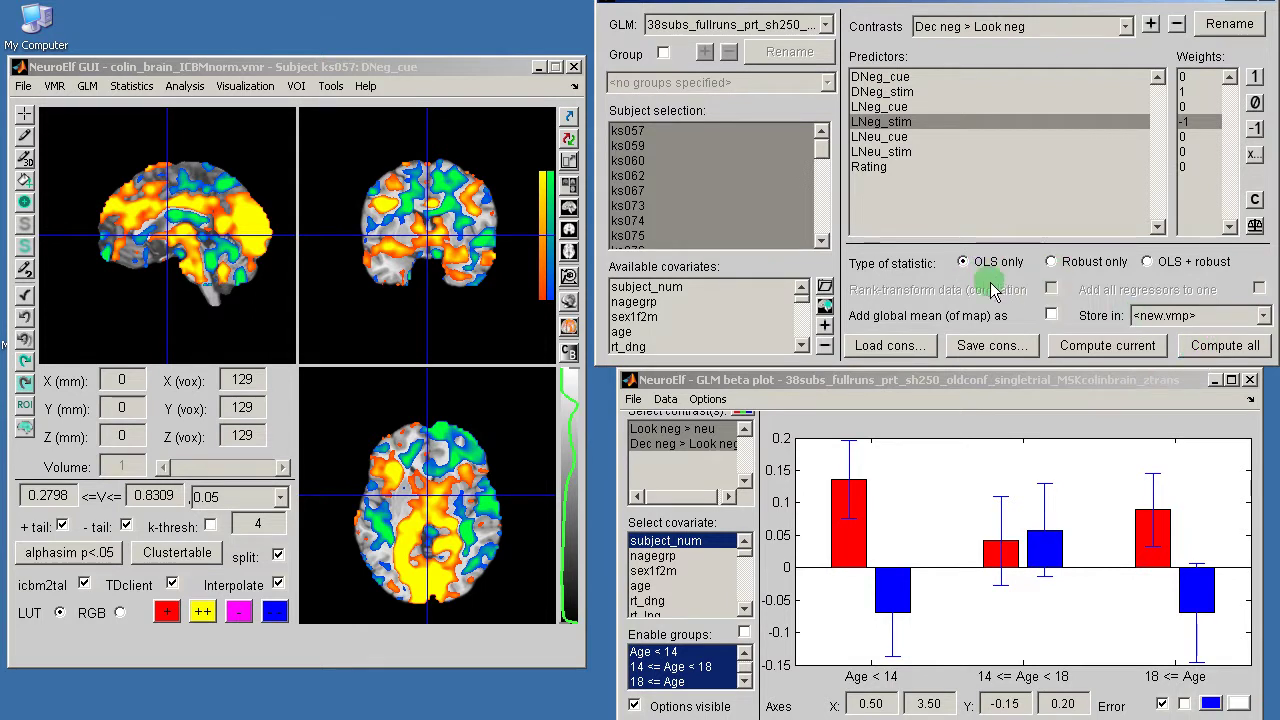
click(1226, 346)
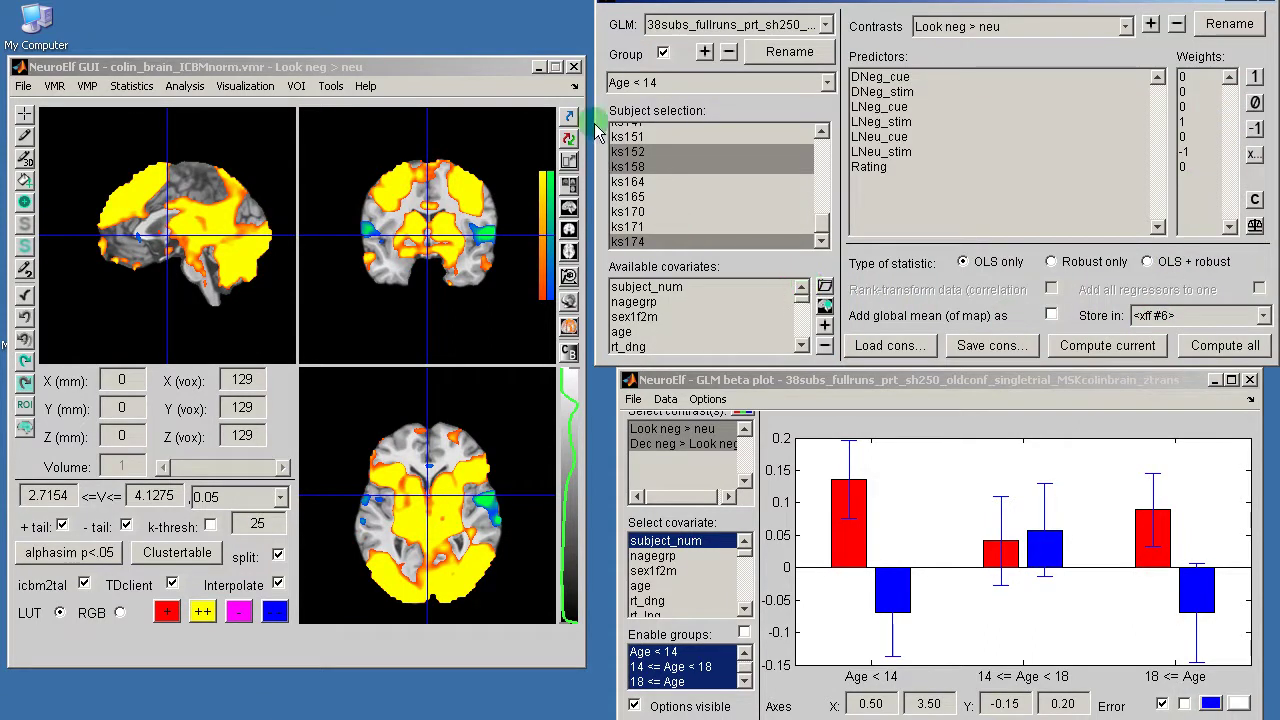
click(143, 90)
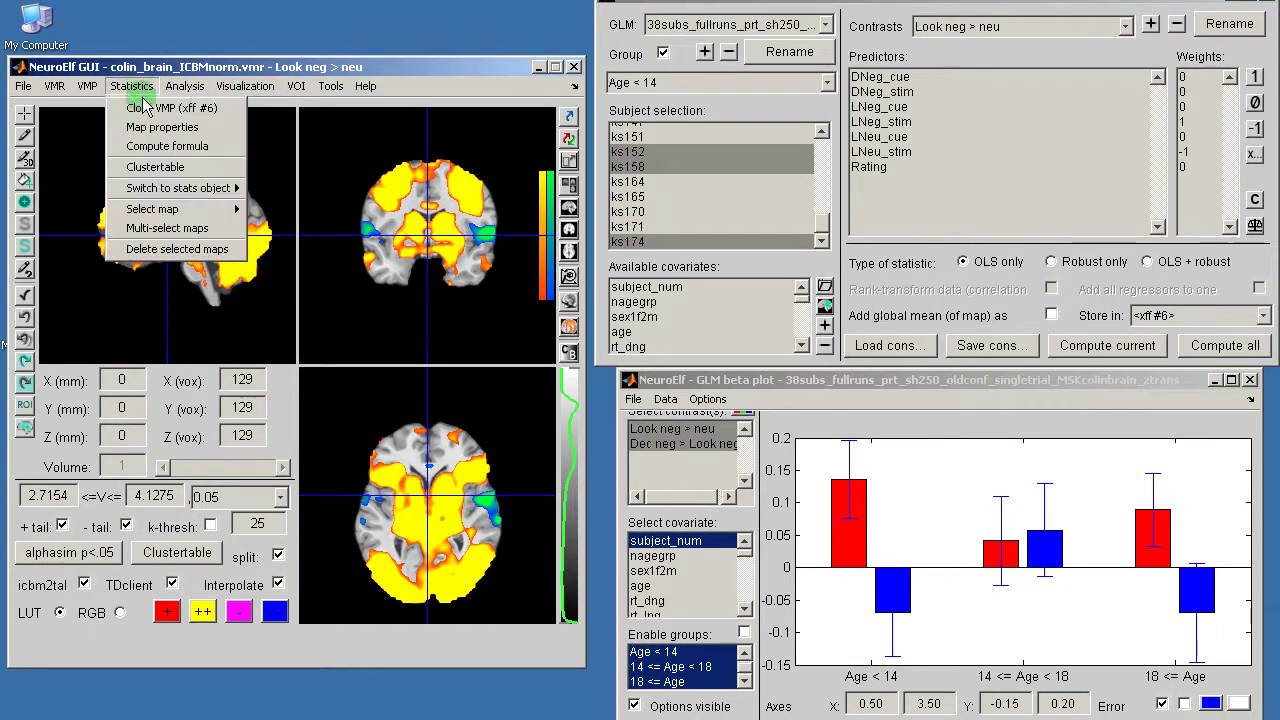
mouse_move(153, 213)
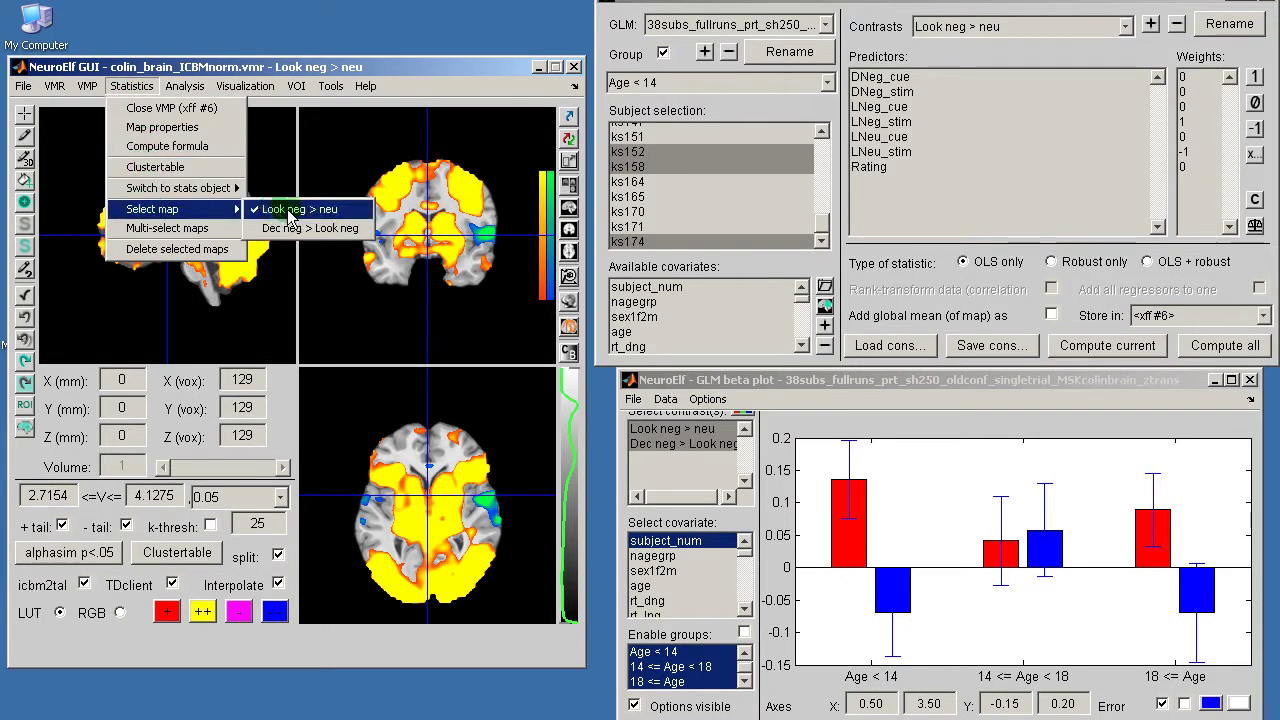
click(400, 80)
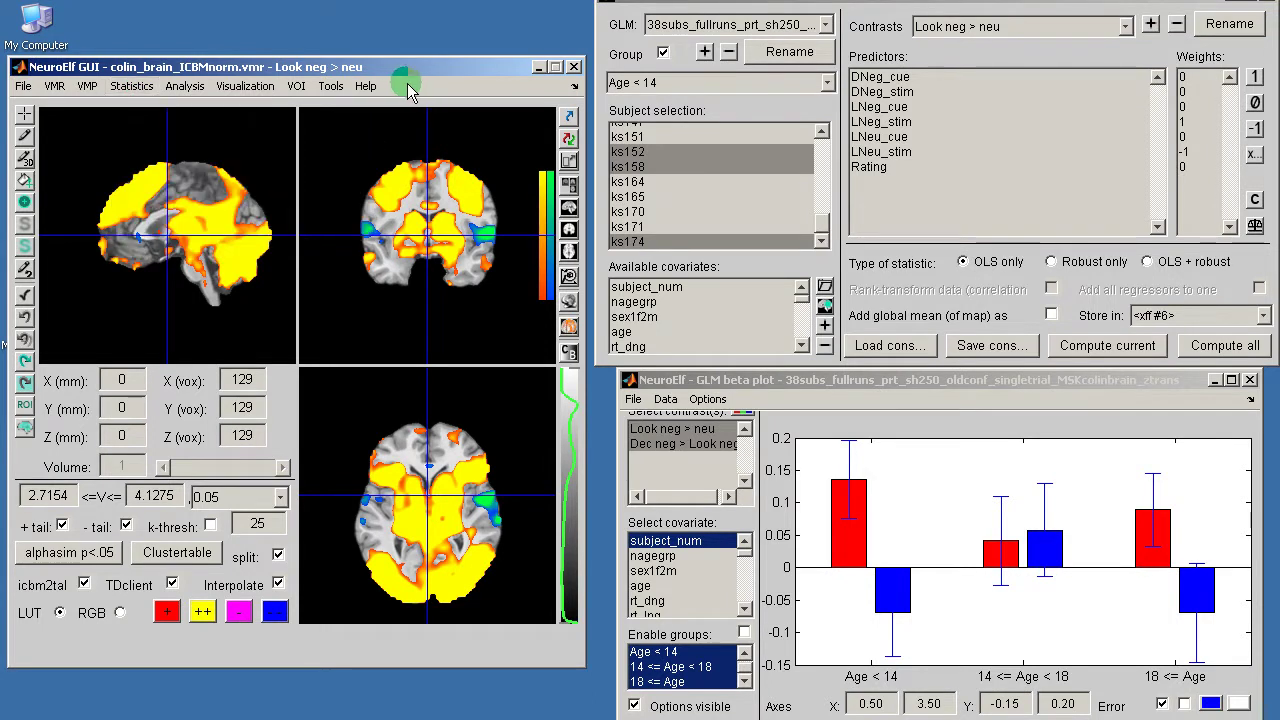
With grouping off, compute the correlation of Dec neg > Look neg with the age covariate and threshold the map at 0.05
click(663, 54)
click(971, 29)
click(978, 66)
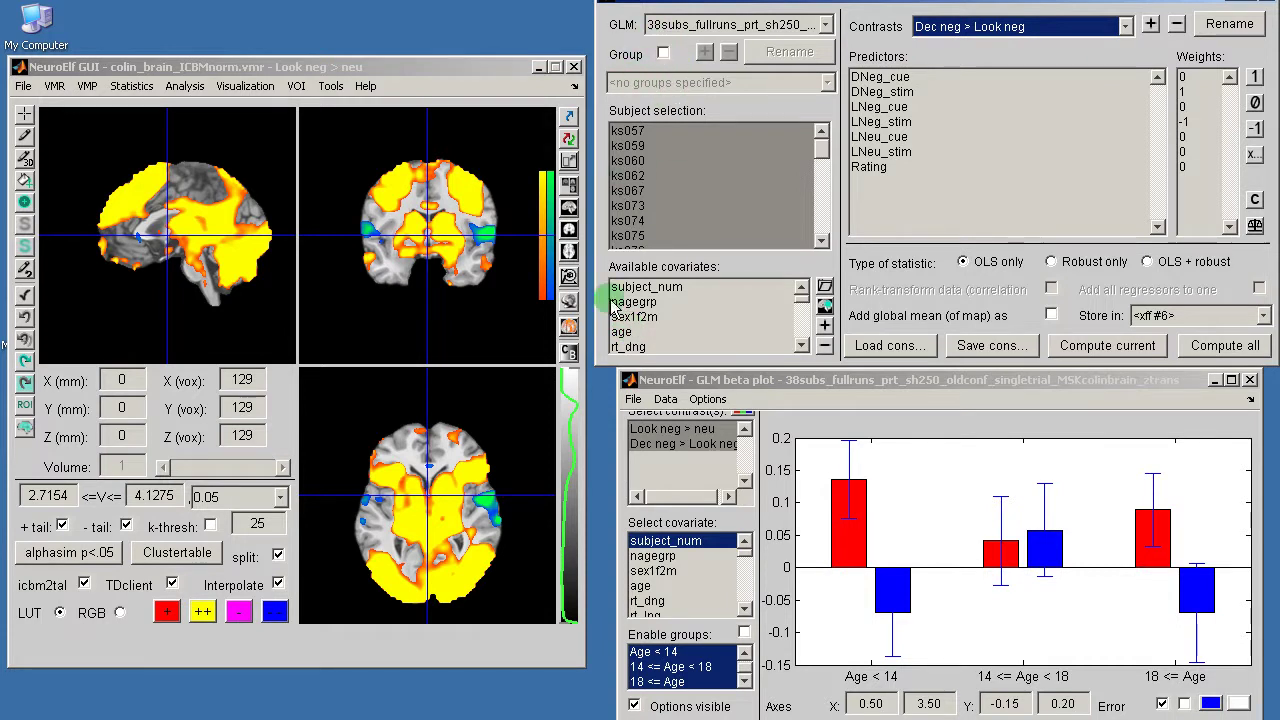
click(624, 334)
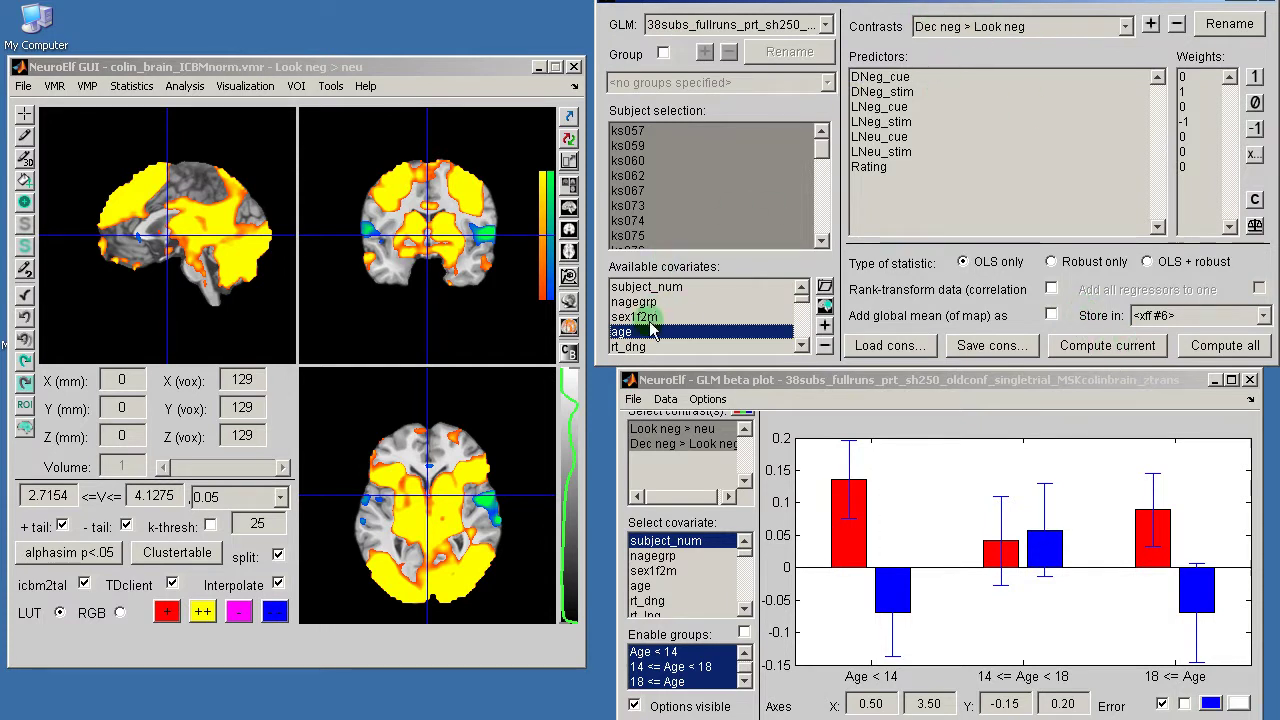
click(1070, 345)
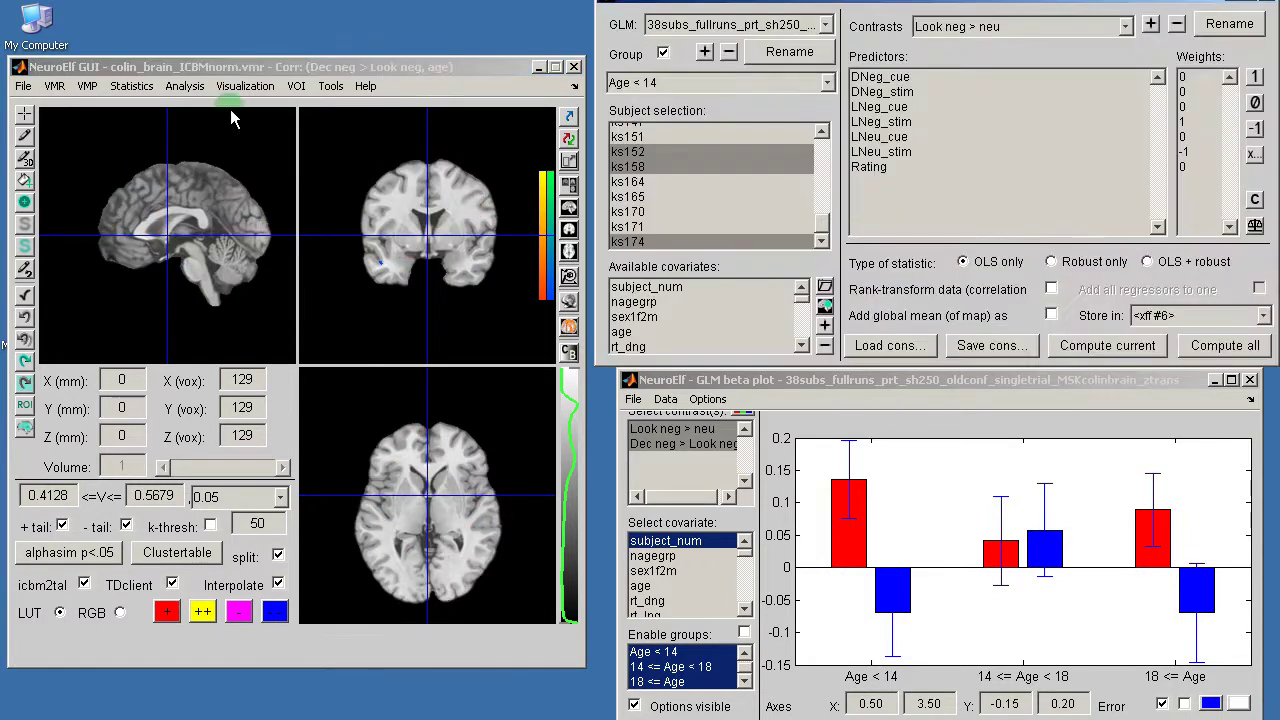
click(245, 497)
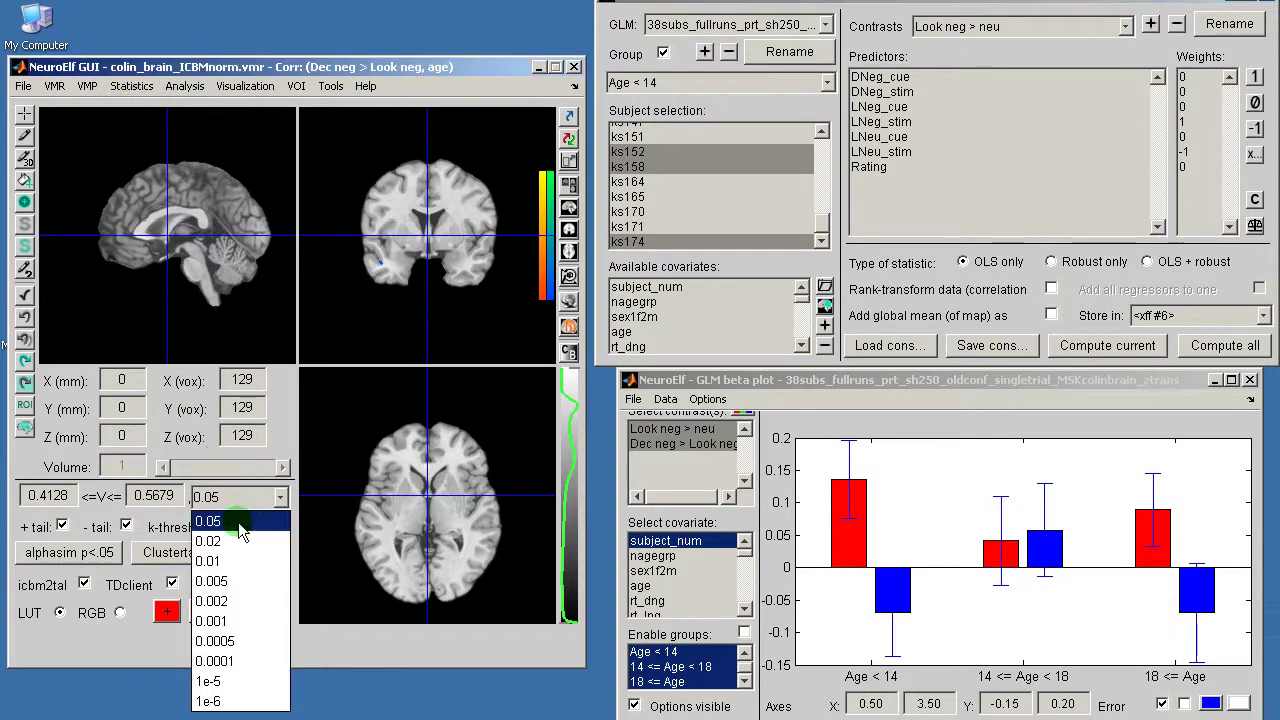
click(243, 520)
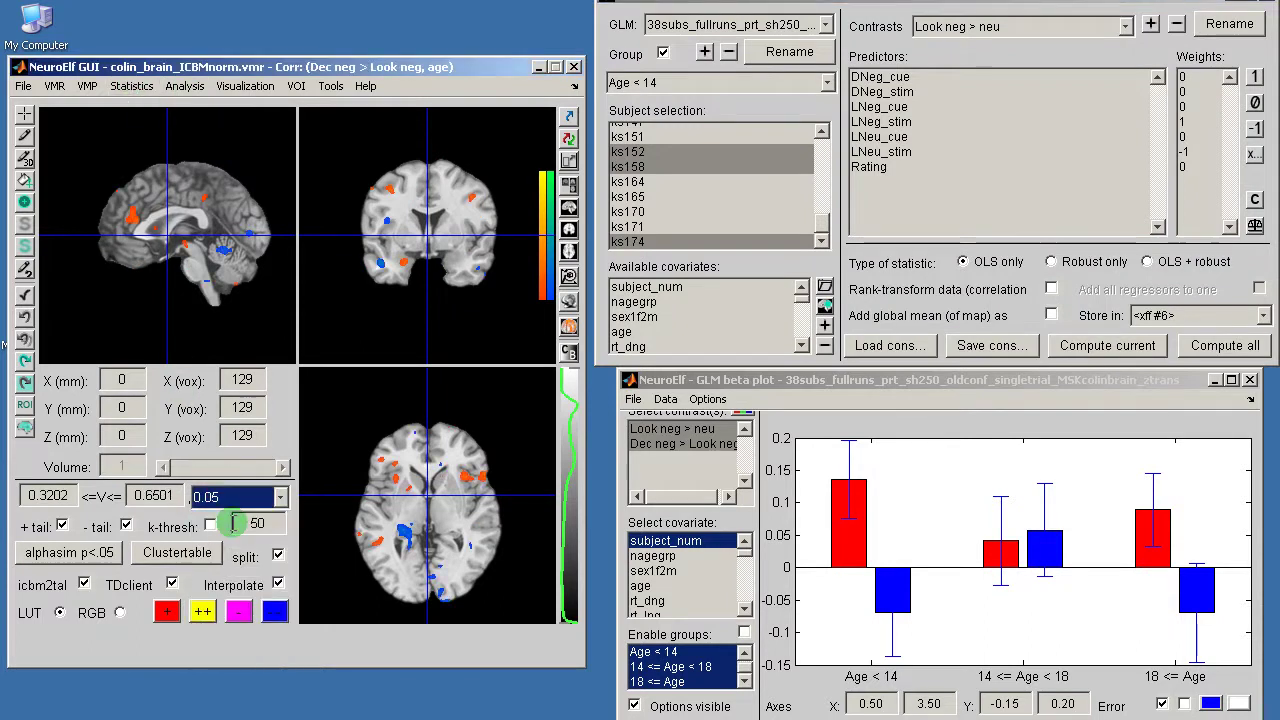
Move the crosshair through the frontal clusters of the age correlation map and compare the age groups' contrast bars in the beta plot
click(460, 486)
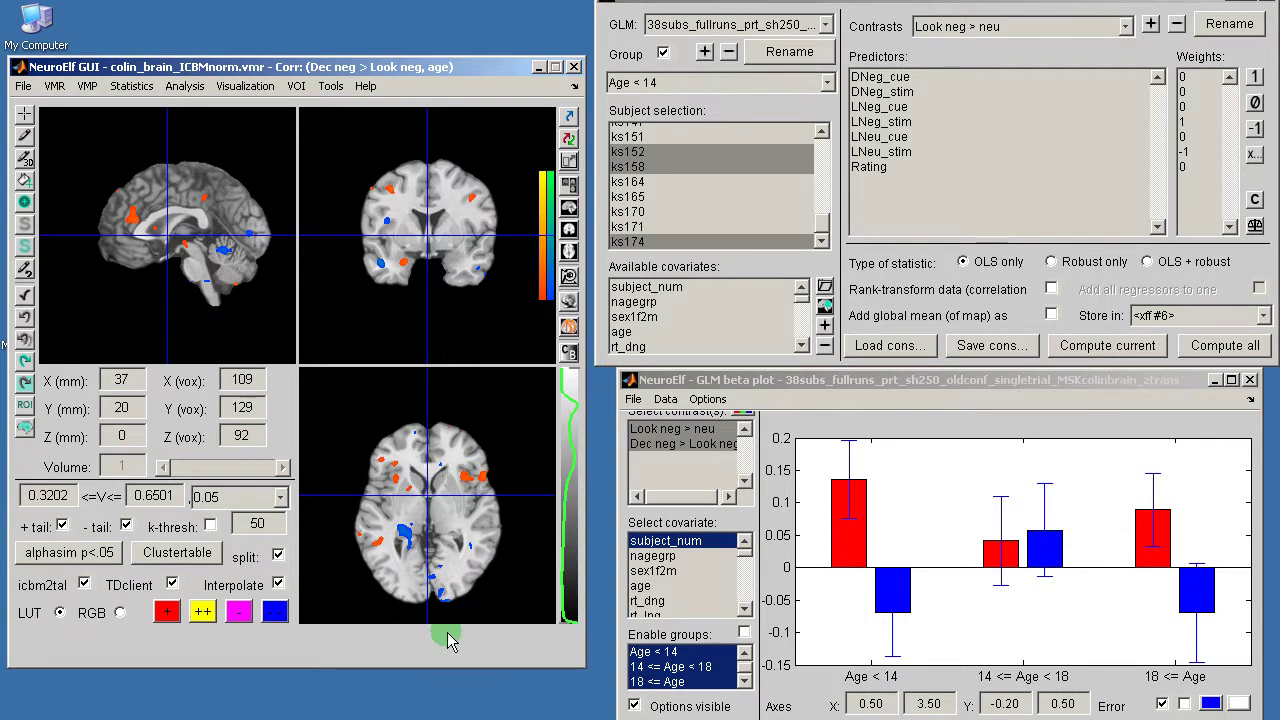
click(466, 477)
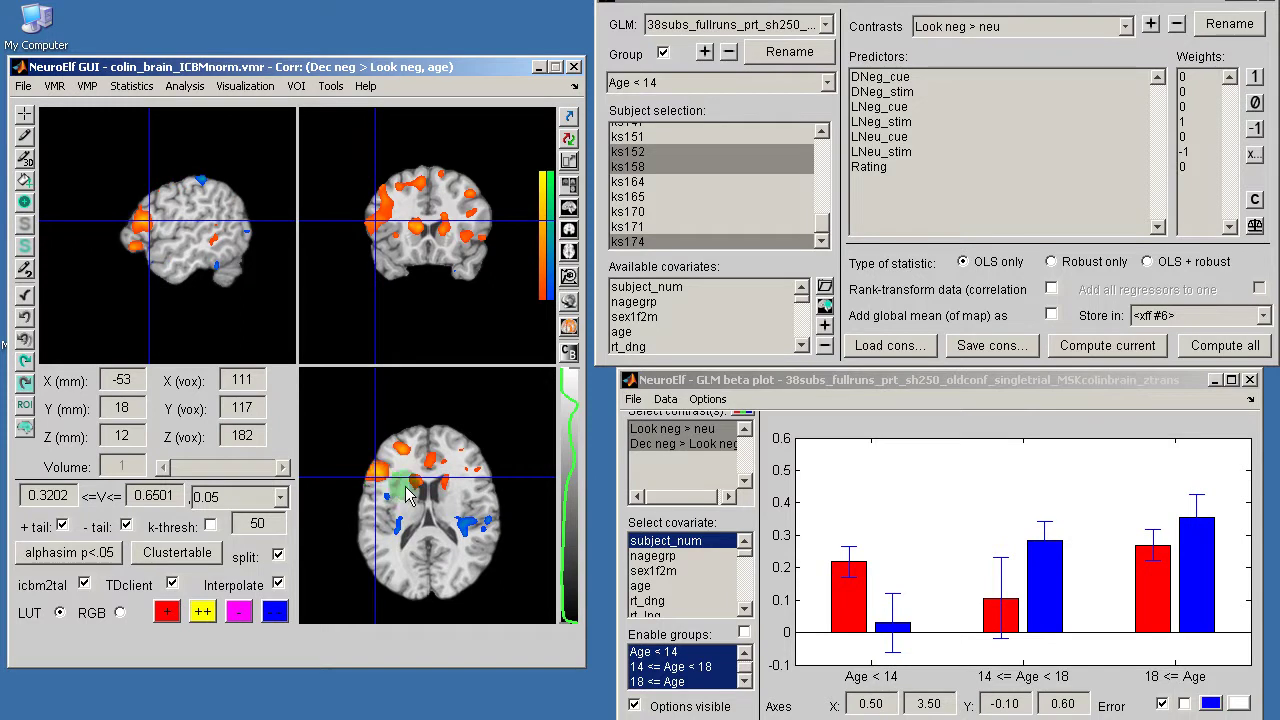
click(1174, 596)
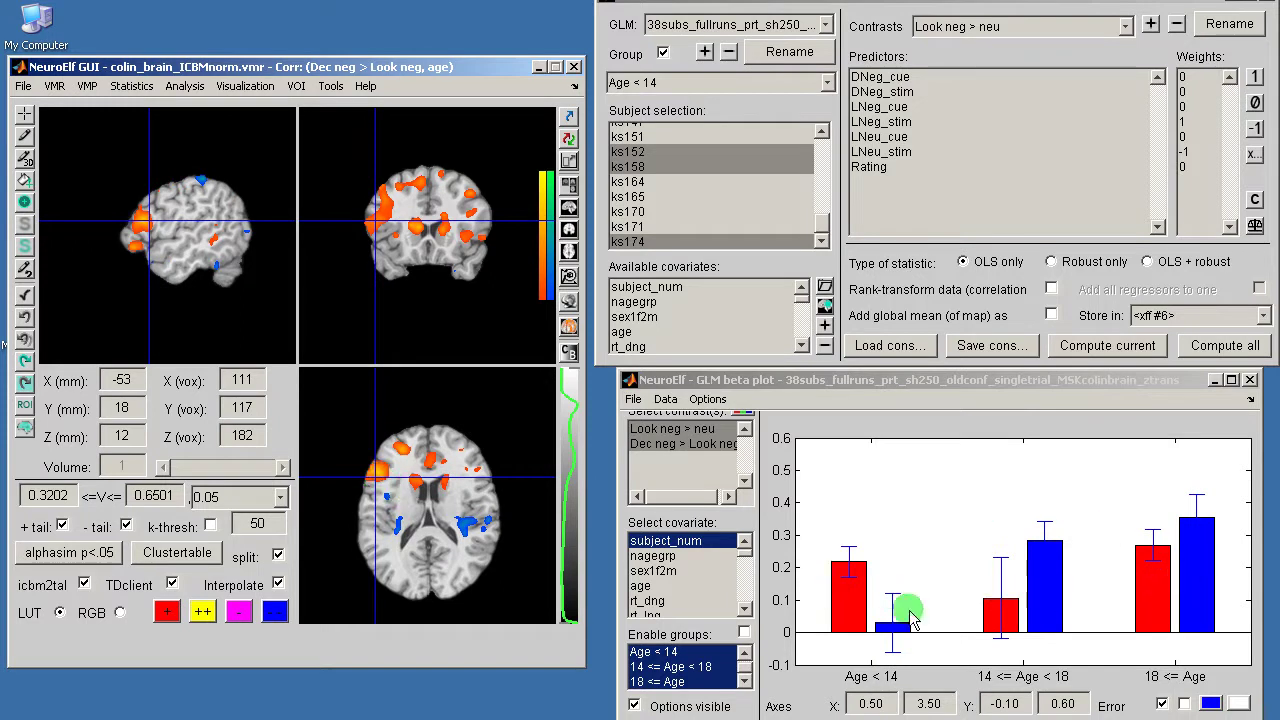
click(1072, 390)
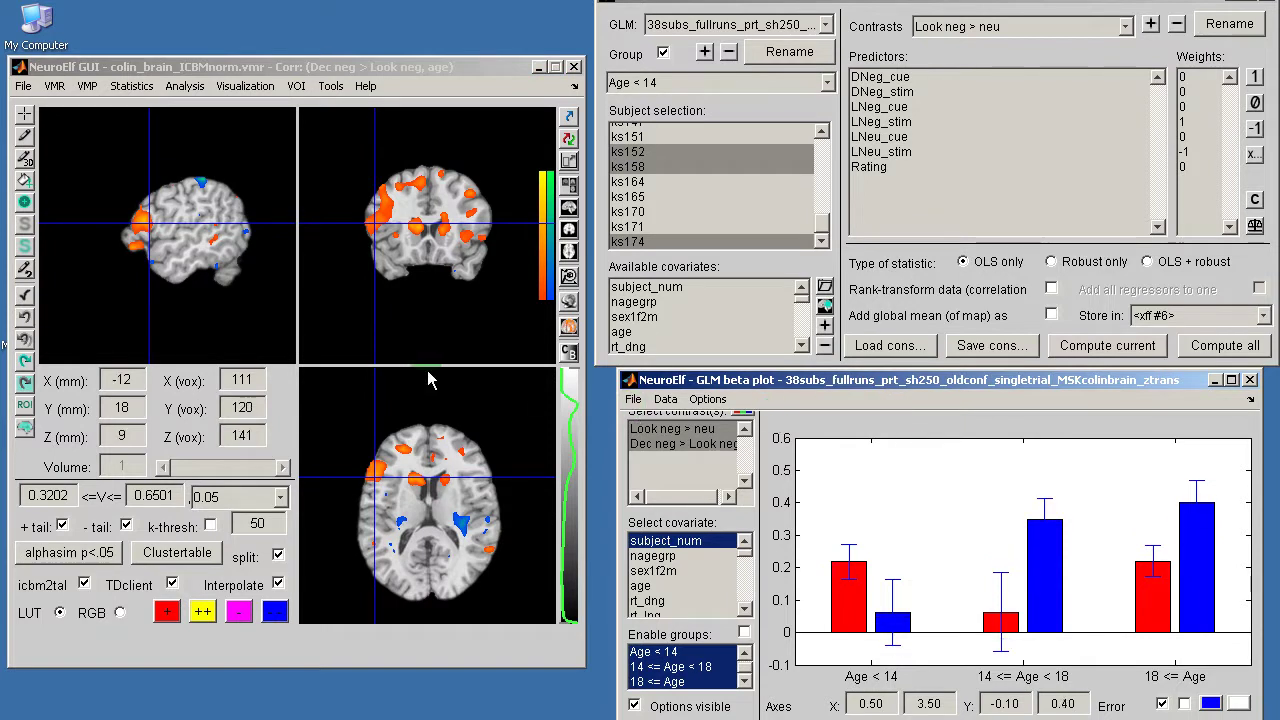
drag(410, 428, 388, 465)
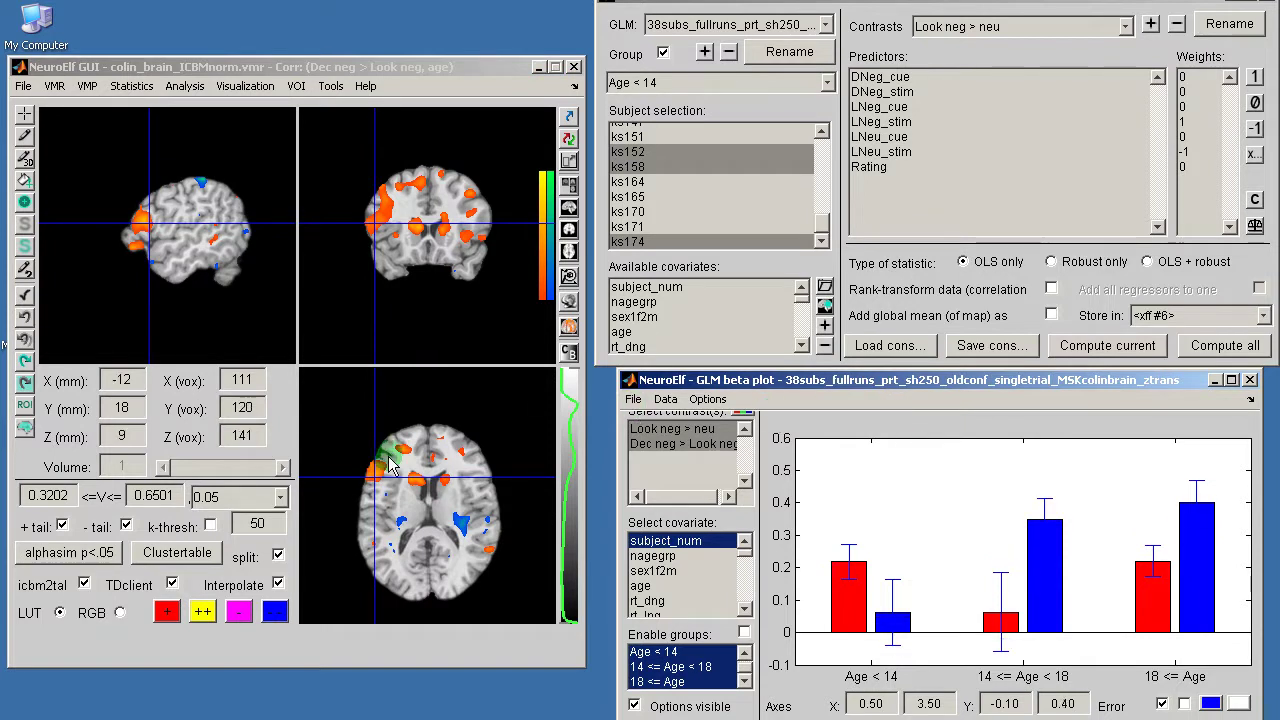